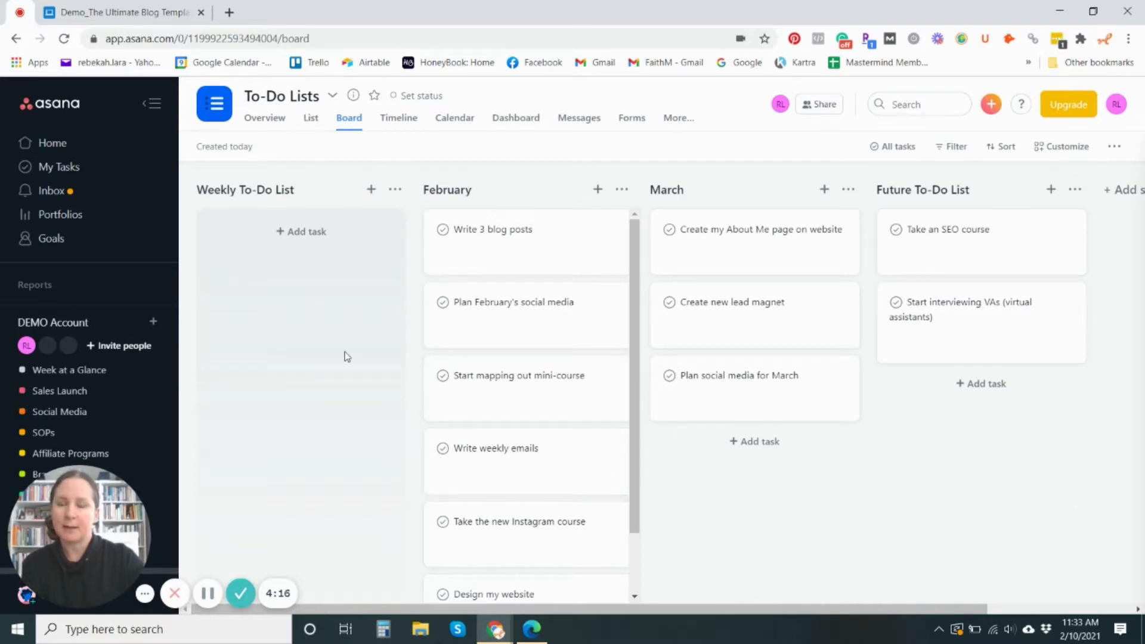
# Move the To-Do Lists project directly below Week at a Glance in the project list and open its board view.
pyautogui.scroll(-3, 108, 401)
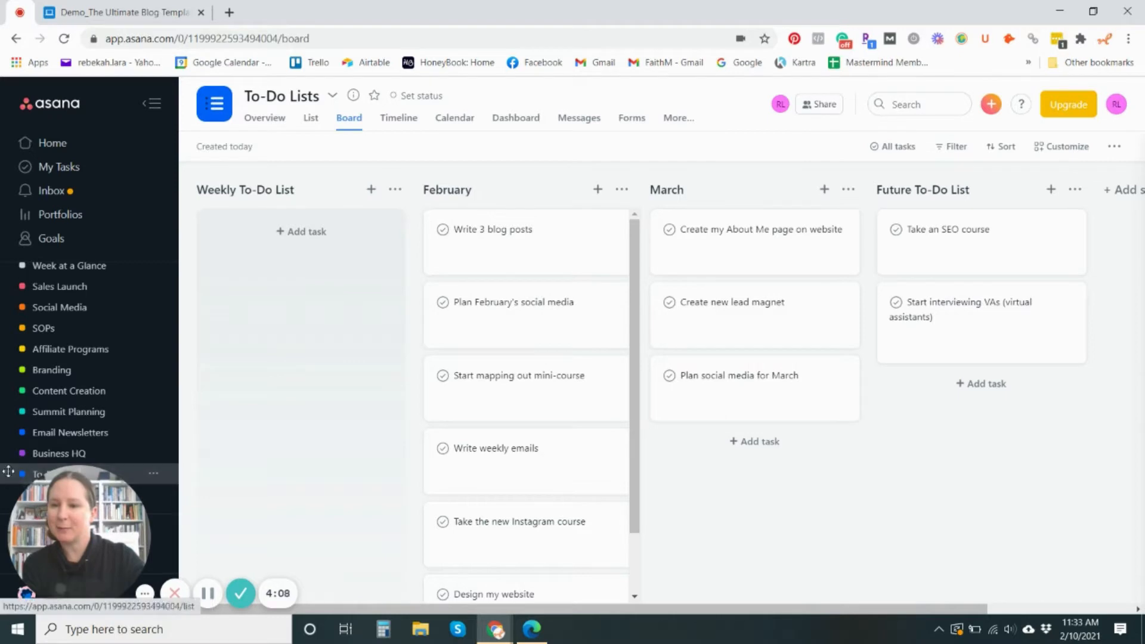
pyautogui.moveTo(3, 380); pyautogui.dragTo(59, 378)
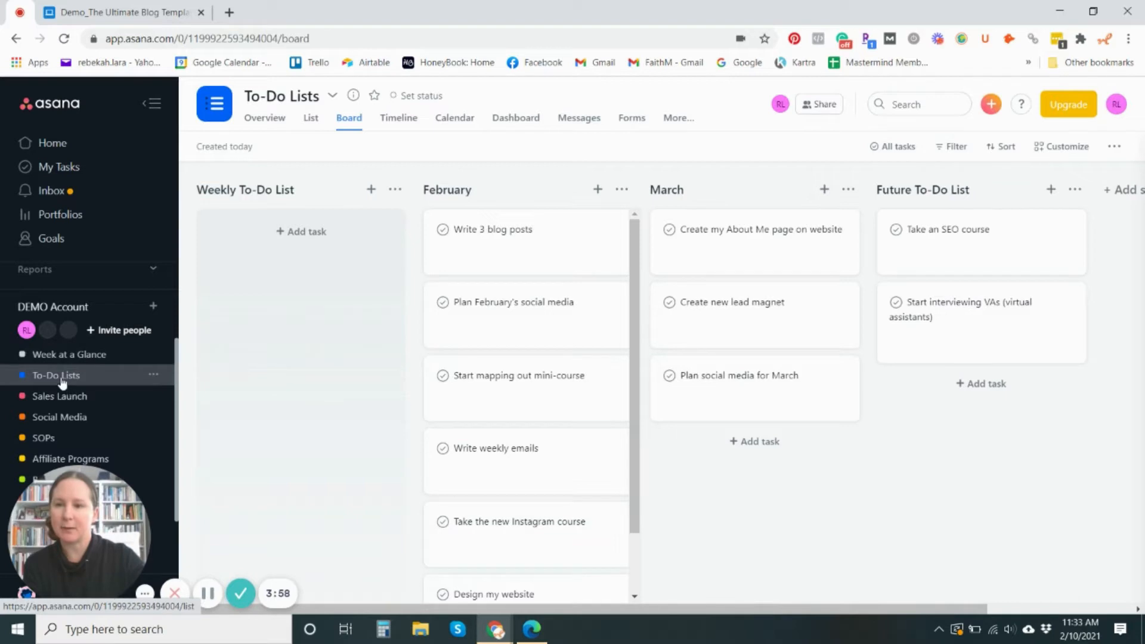
pyautogui.click(60, 381)
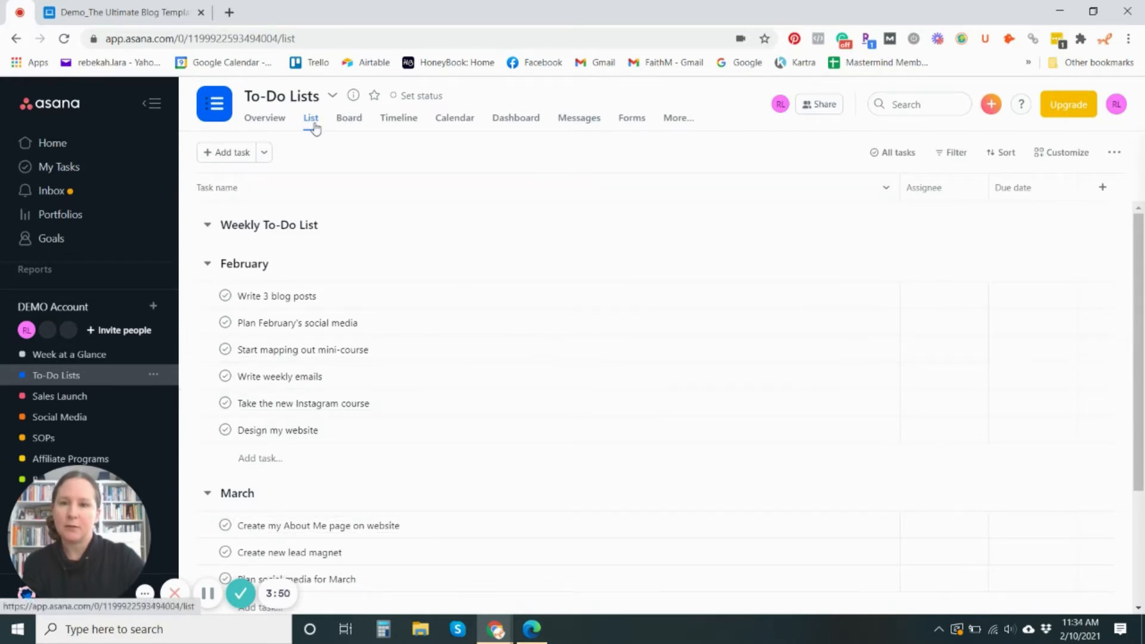
pyautogui.click(358, 122)
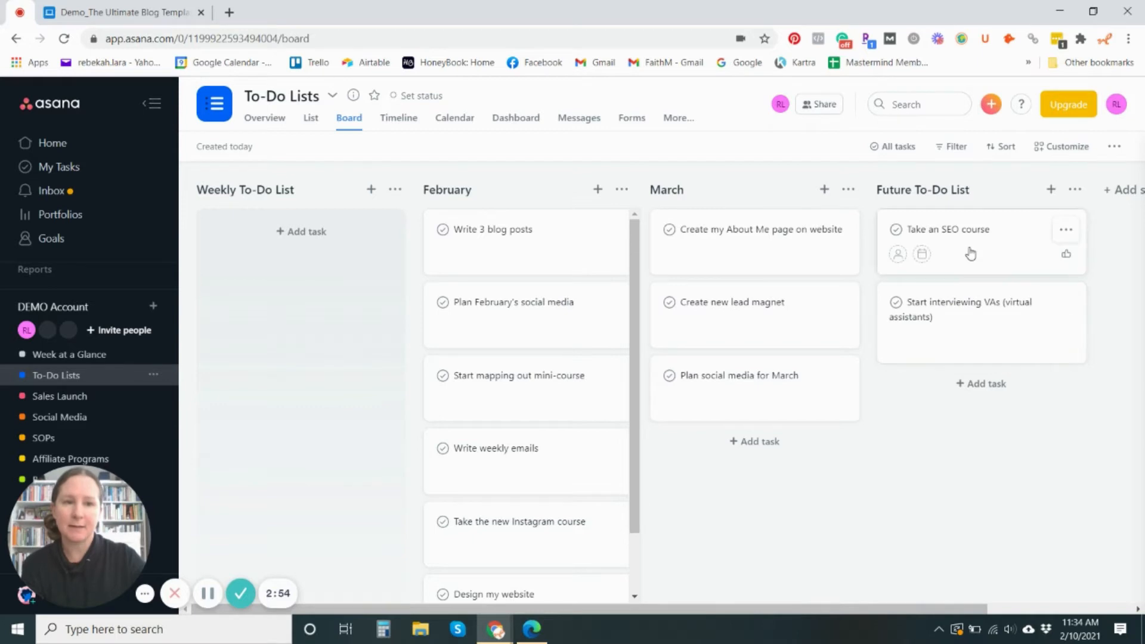
# Add a task named "Start planning new product" to the Future To-Do List column.
pyautogui.click(971, 388)
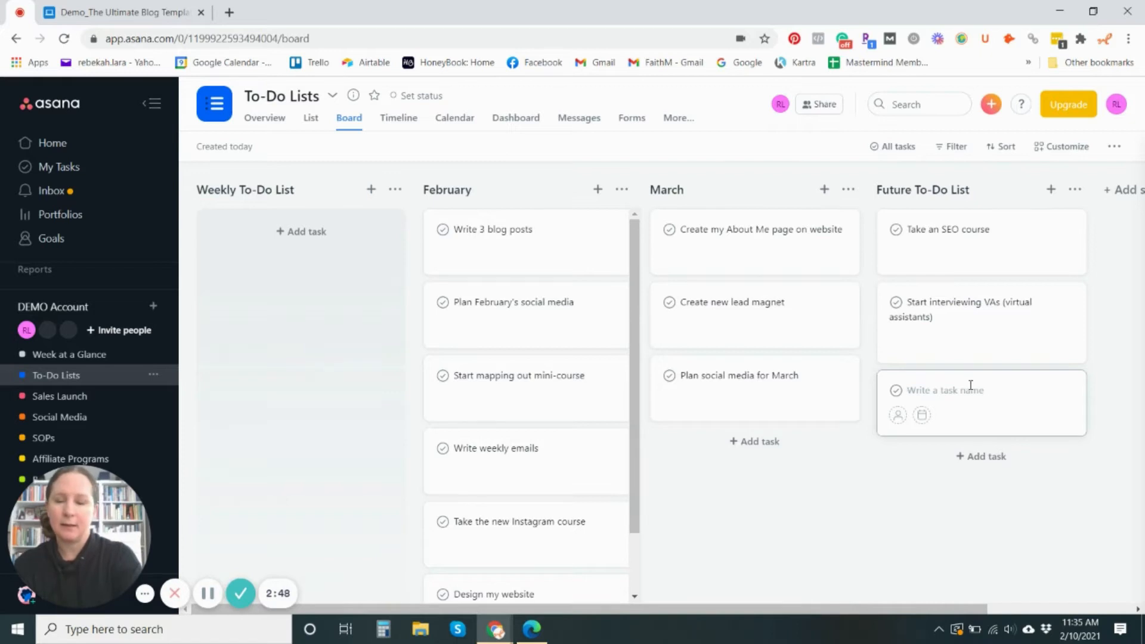
pyautogui.write('Start pl')
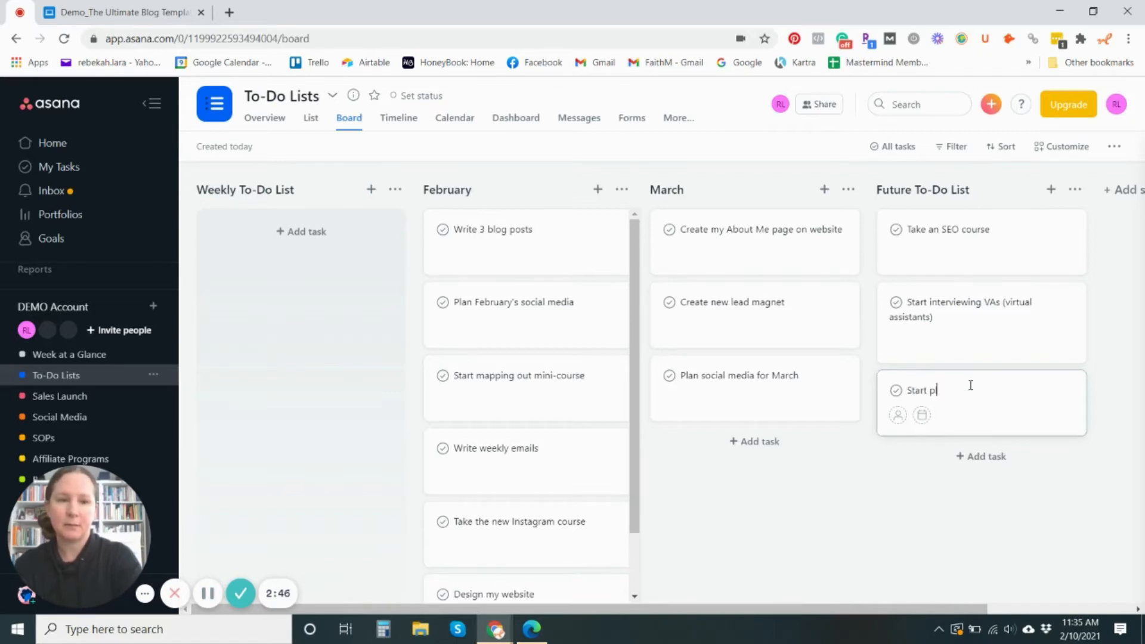
pyautogui.write('anning new p')
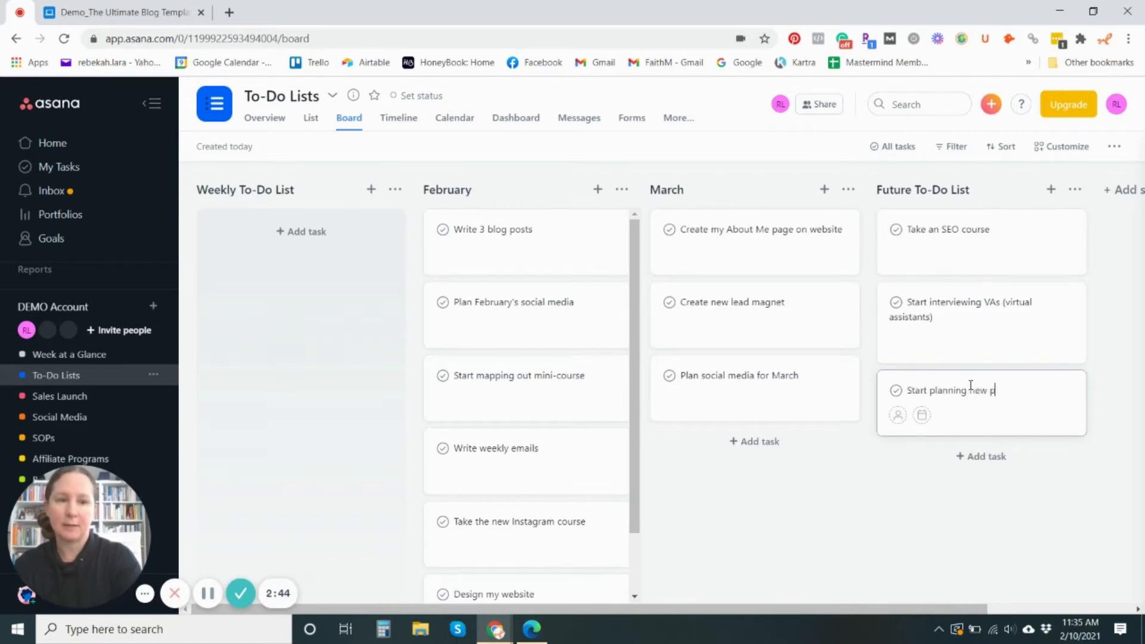
pyautogui.write('roduct')
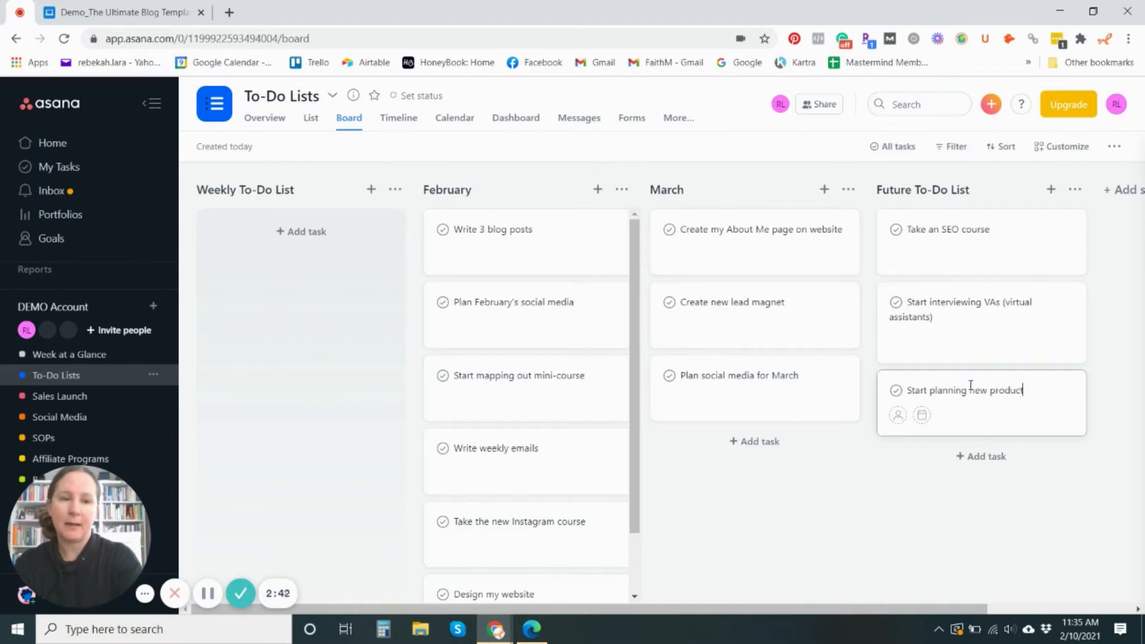
pyautogui.click(989, 481)
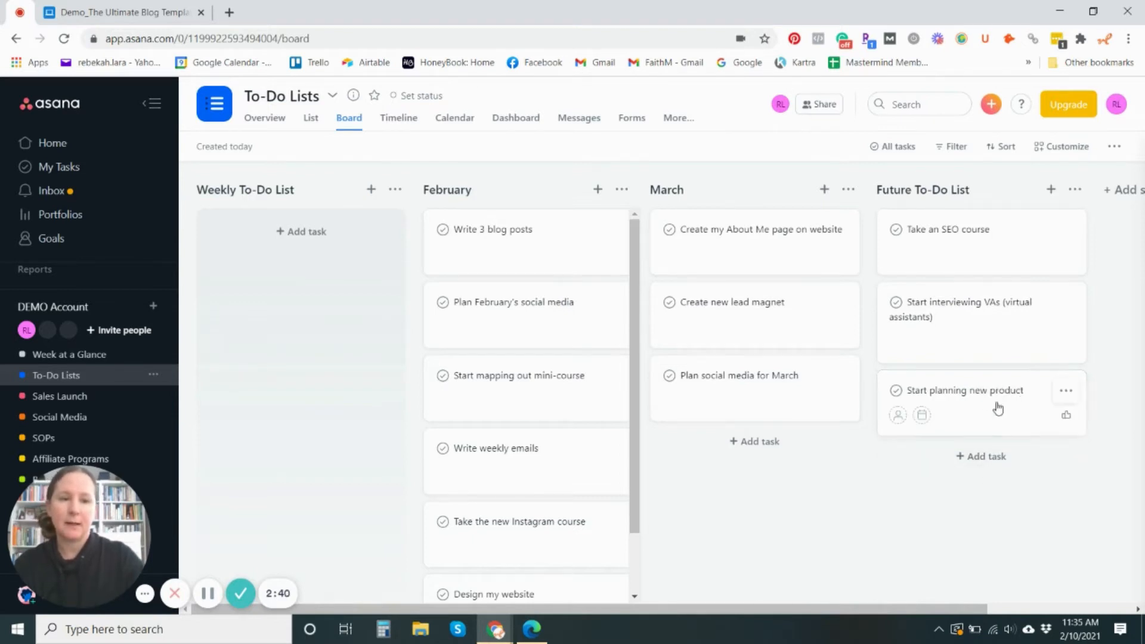
pyautogui.moveTo(989, 396); pyautogui.dragTo(1024, 391)
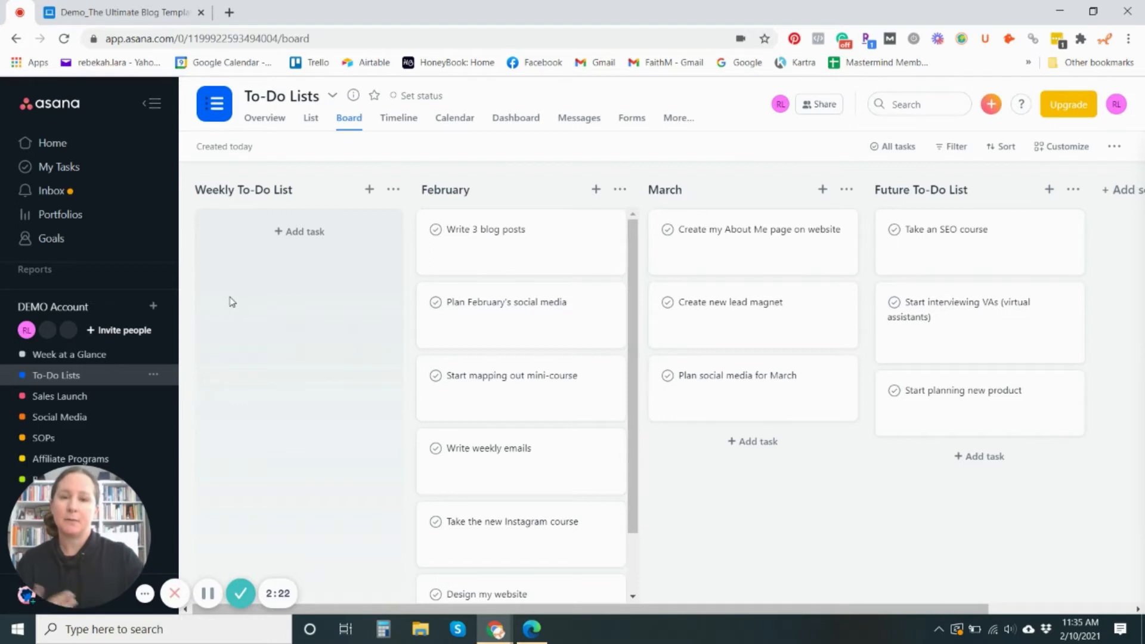
# Move the "Plan February's social media" task from the February column to the Weekly To-Do List column.
pyautogui.scroll(-1, 534, 500)
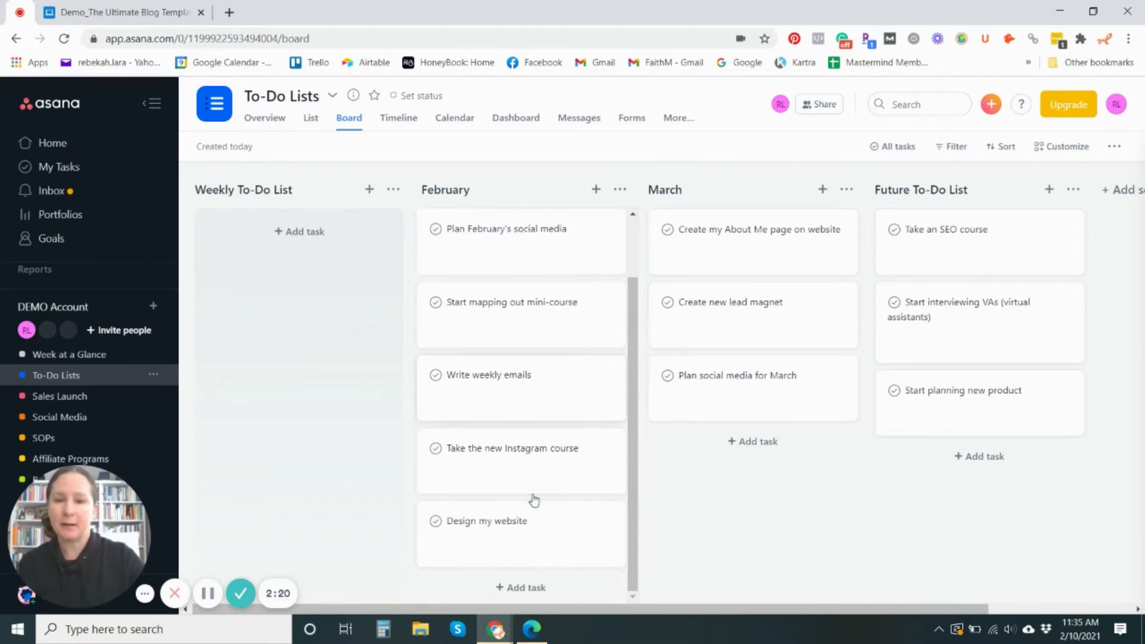
pyautogui.scroll(1, 536, 502)
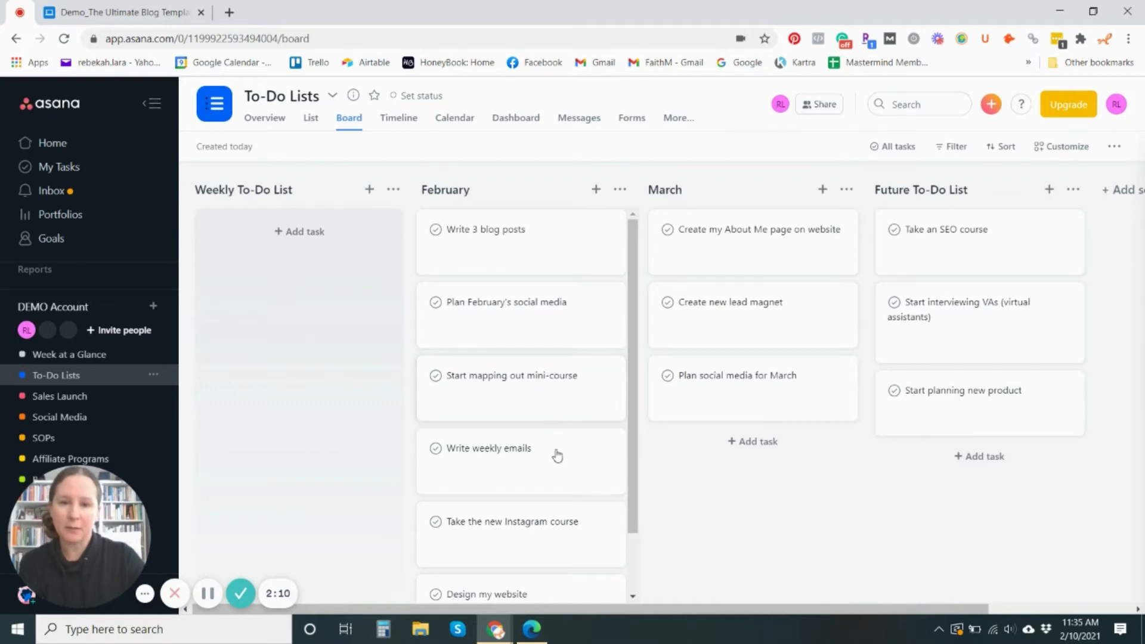
pyautogui.scroll(-1, 556, 457)
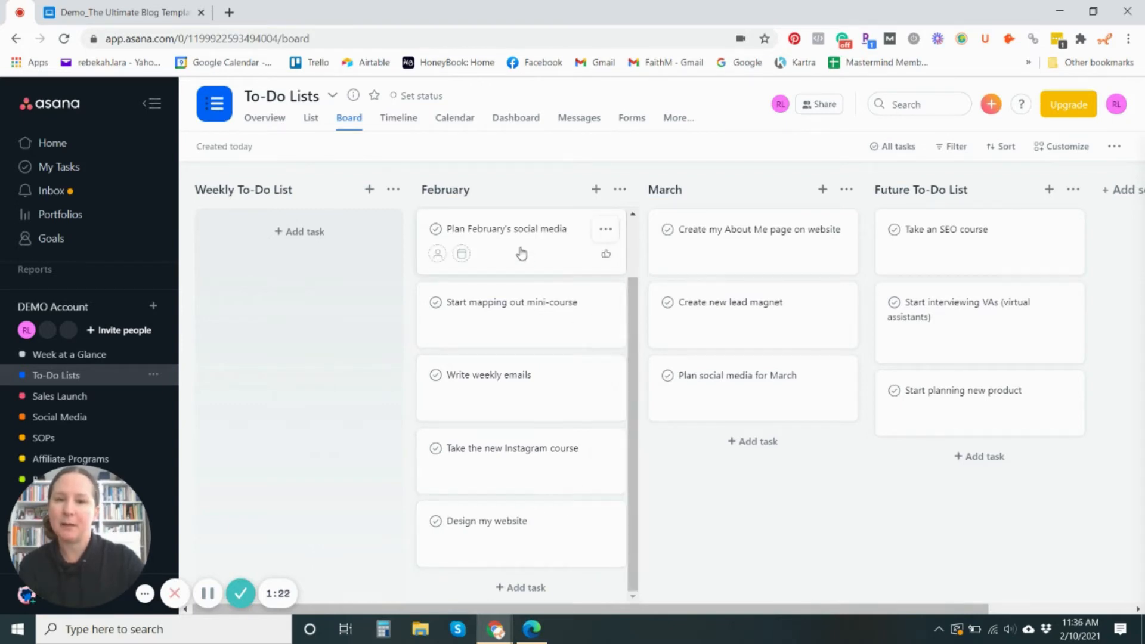
pyautogui.moveTo(429, 265); pyautogui.dragTo(307, 281)
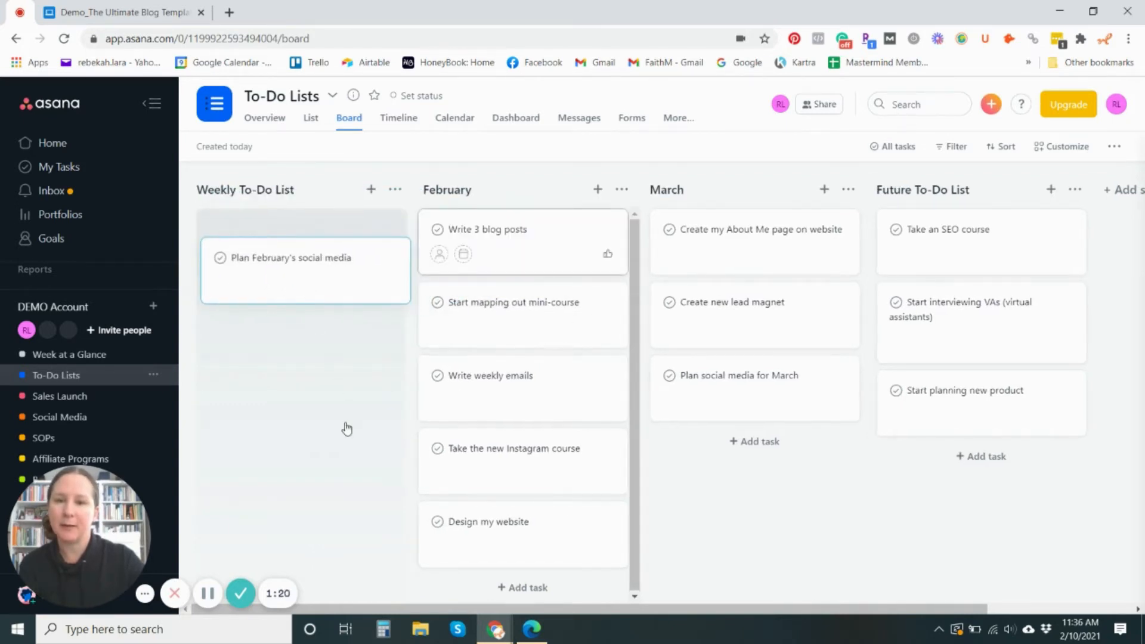
pyautogui.moveTo(345, 413); pyautogui.dragTo(342, 441)
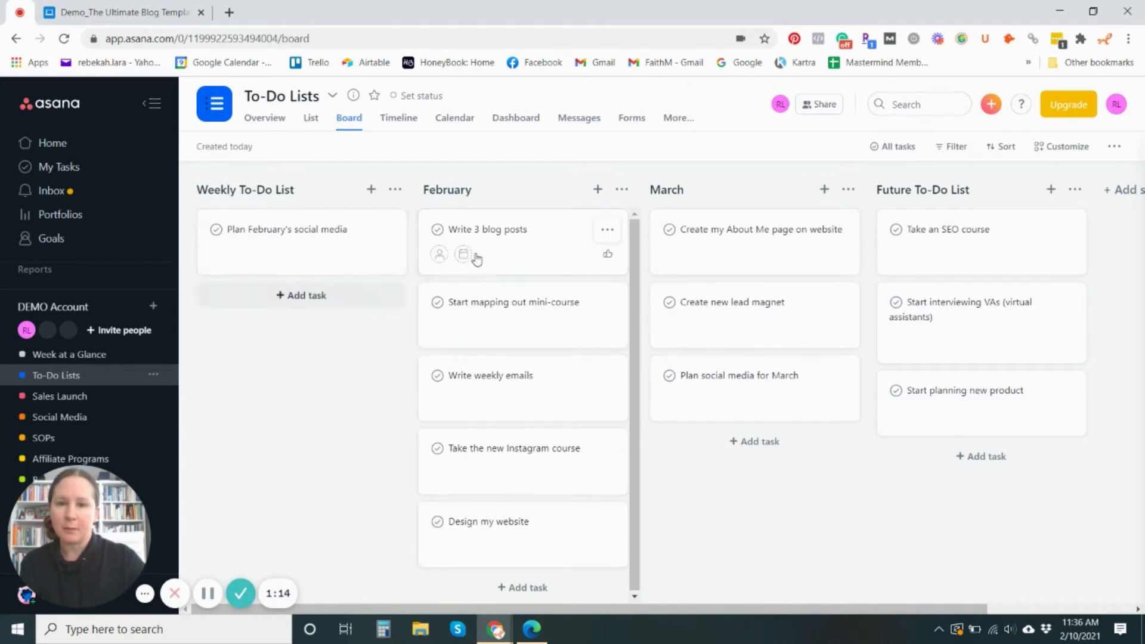
# Add a task named "Write a blog post on (topic)" to the Weekly To-Do List column.
pyautogui.click(315, 296)
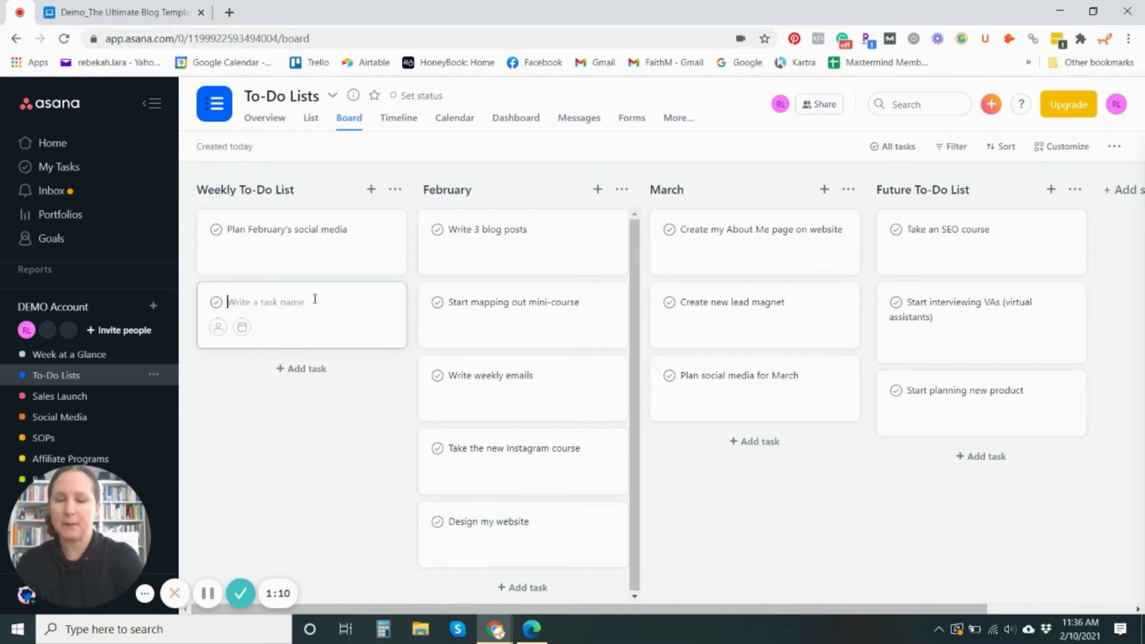
pyautogui.write('Write a blog post on')
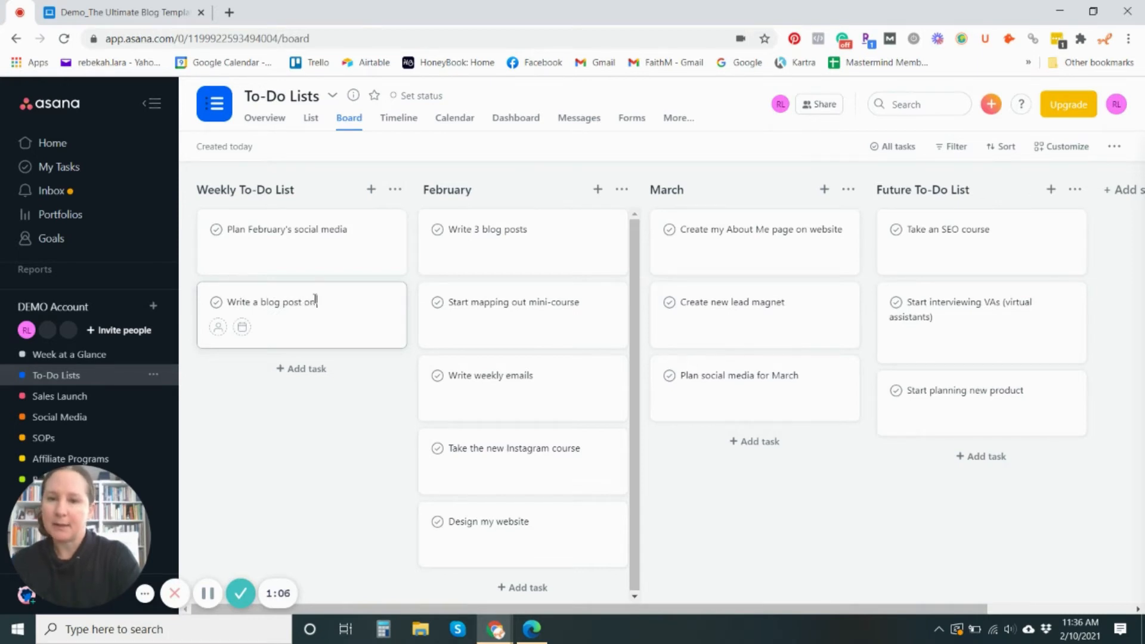
pyautogui.write(' (topic')
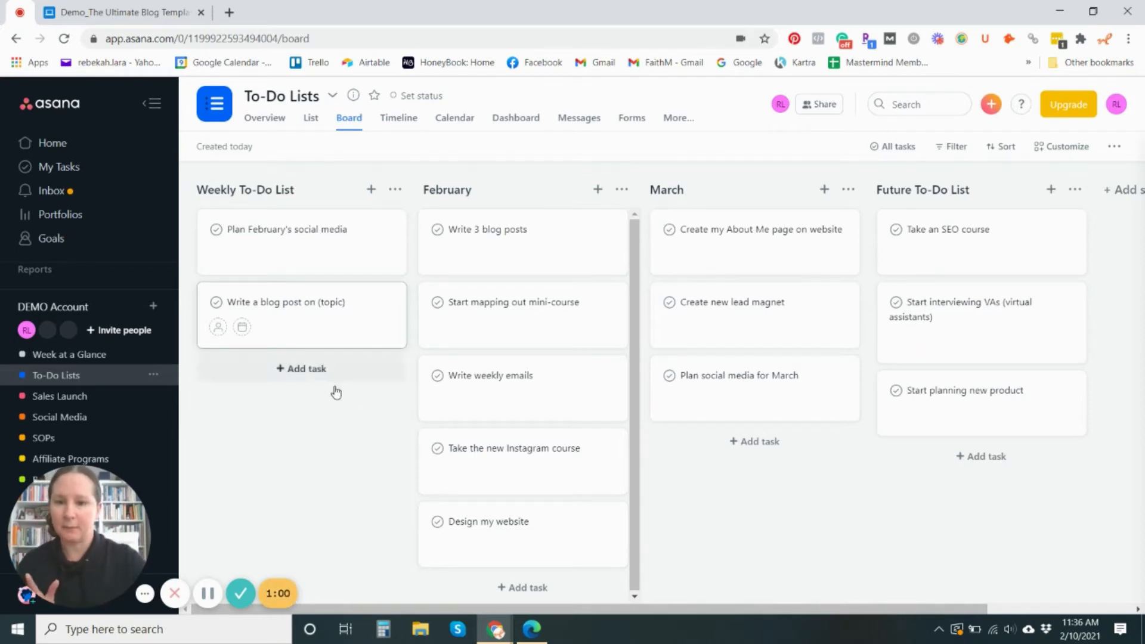
pyautogui.write(')')
pyautogui.click(352, 417)
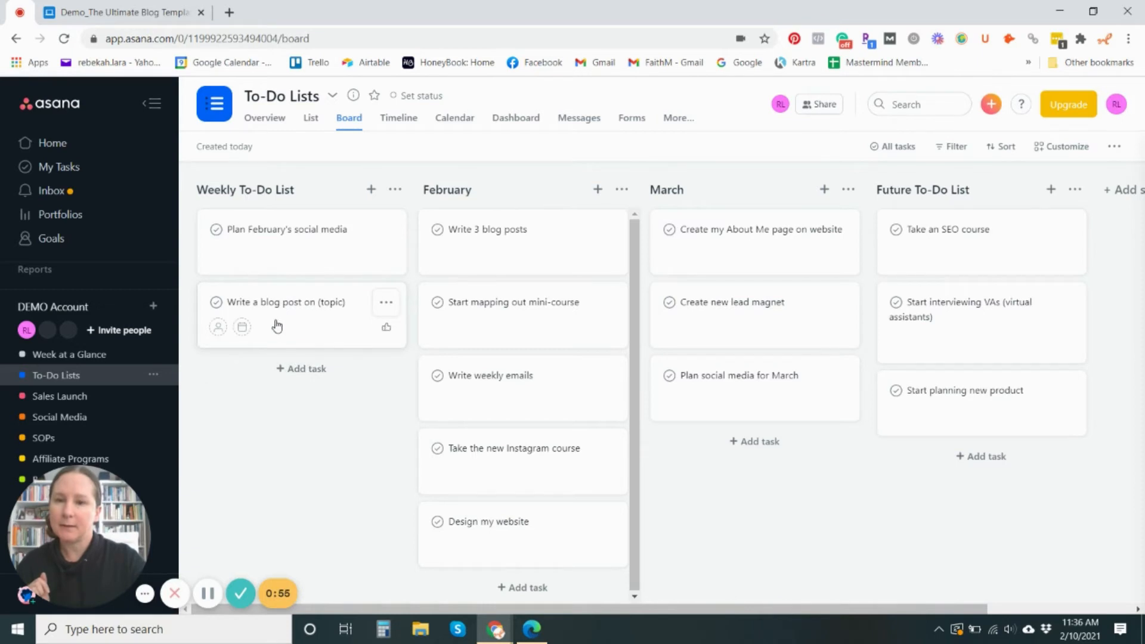
# Assign the blog post task and the "Plan February's social media" task to the account owner.
pyautogui.click(218, 328)
pyautogui.click(258, 418)
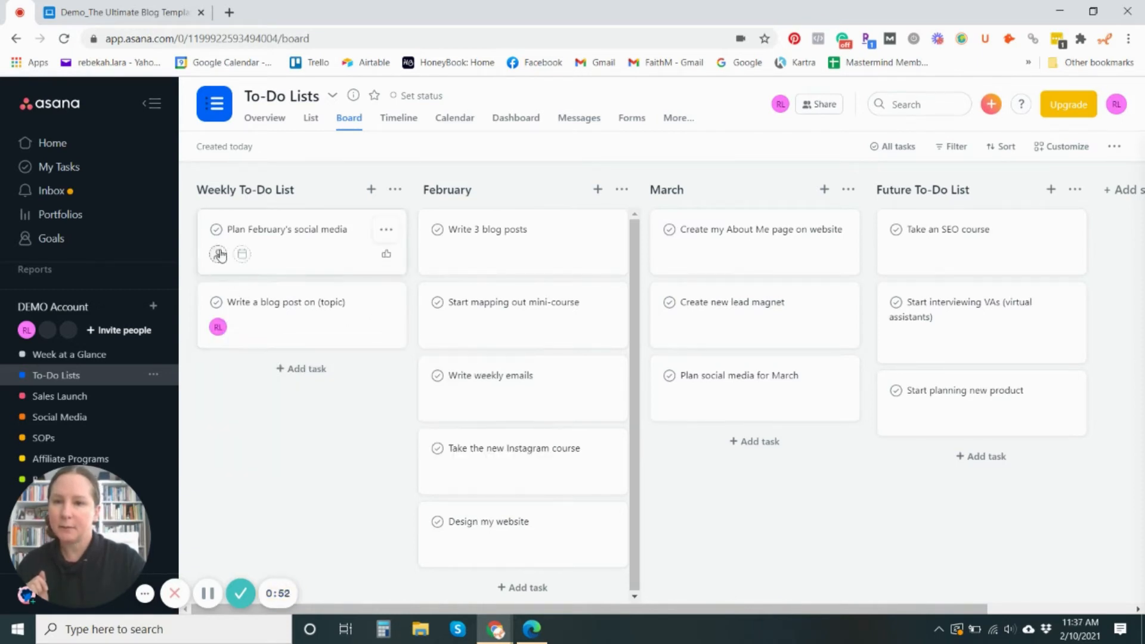
pyautogui.click(218, 254)
pyautogui.click(263, 334)
# Set the due dates to February 11, 2021 for "Plan February's social media" and February 12, 2021 for the blog post task.
pyautogui.click(244, 257)
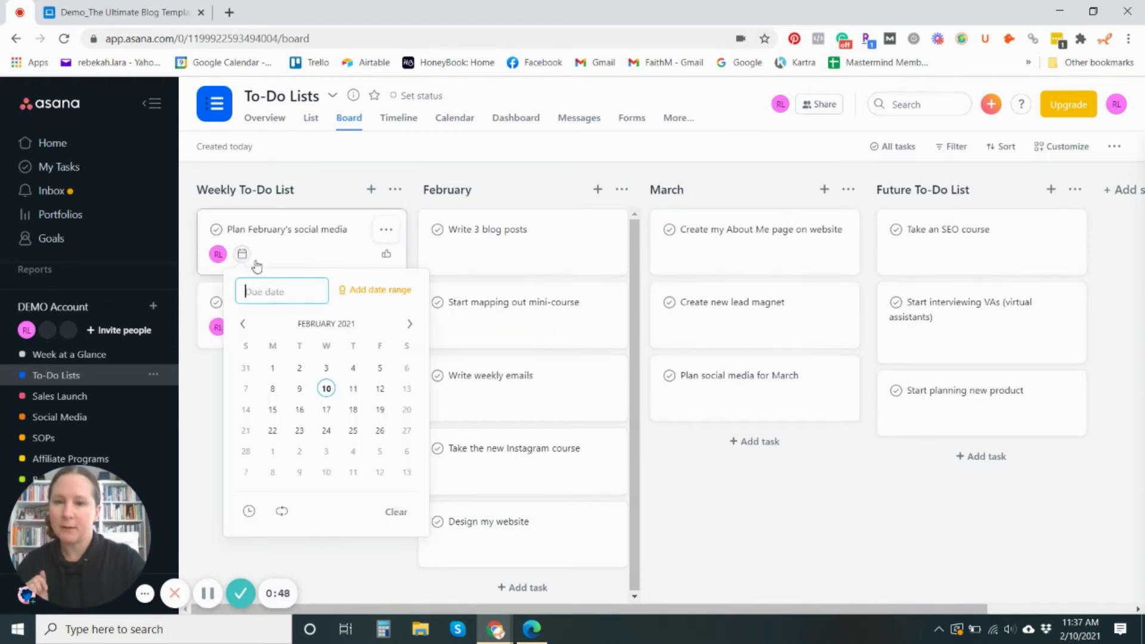
pyautogui.click(353, 389)
pyautogui.click(210, 382)
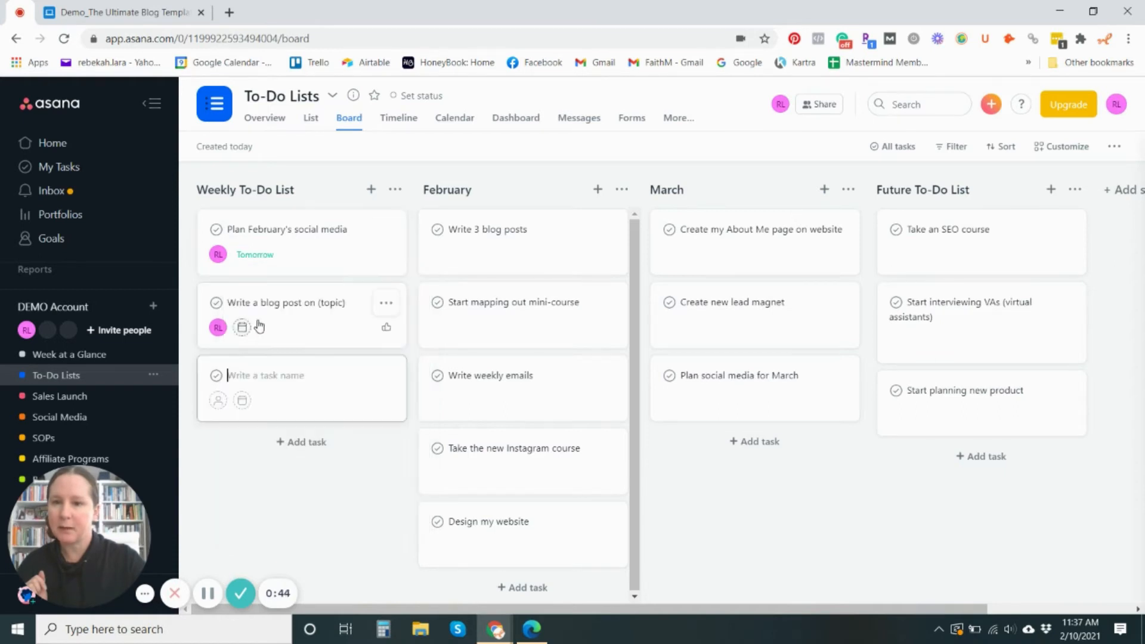
pyautogui.click(243, 328)
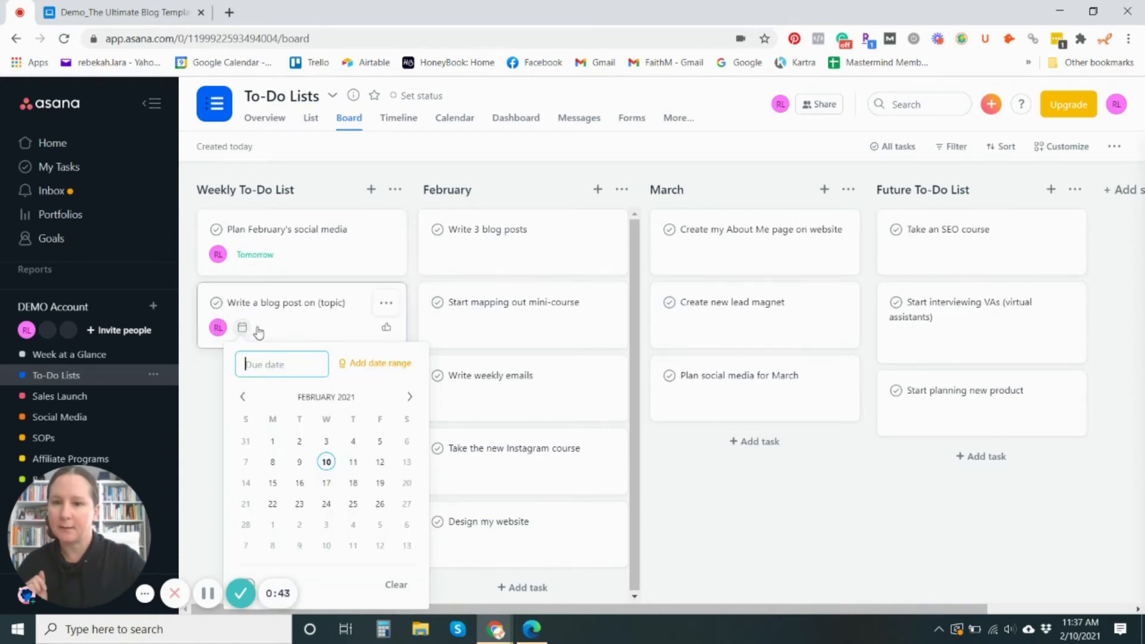
pyautogui.click(379, 462)
pyautogui.click(203, 406)
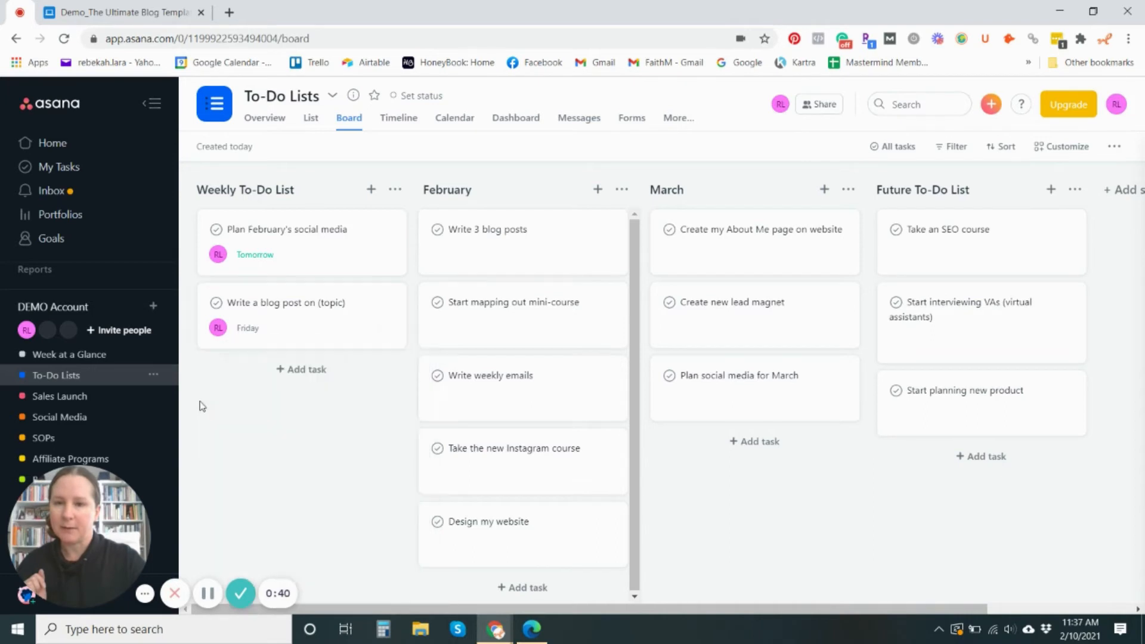
# View the scheduled tasks in the project's calendar view and open My Tasks.
pyautogui.click(455, 119)
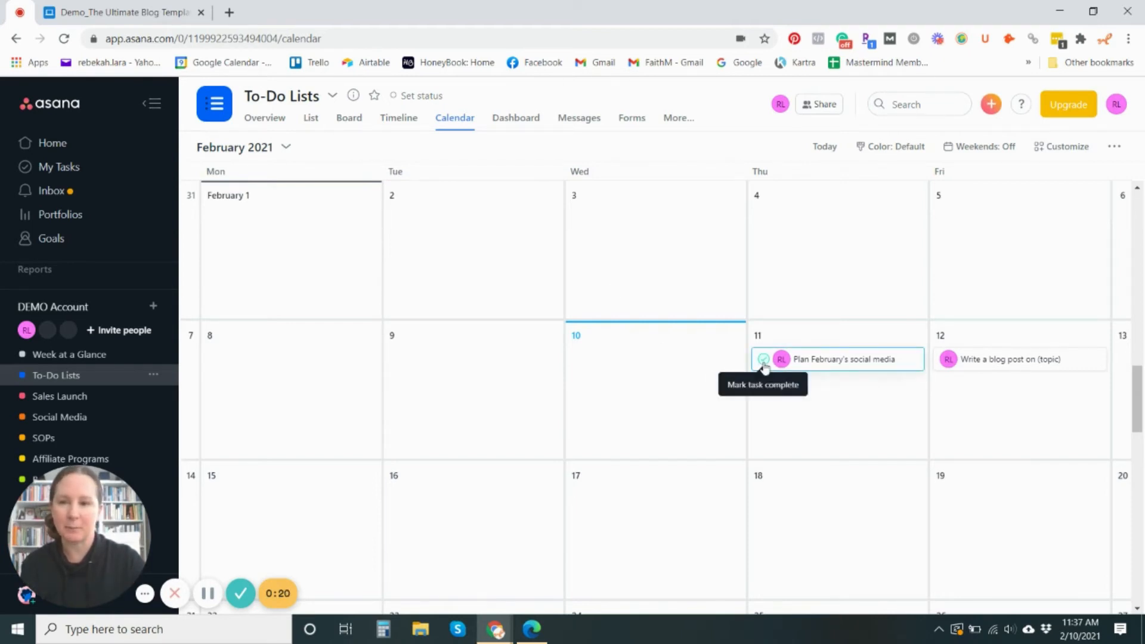
pyautogui.click(66, 169)
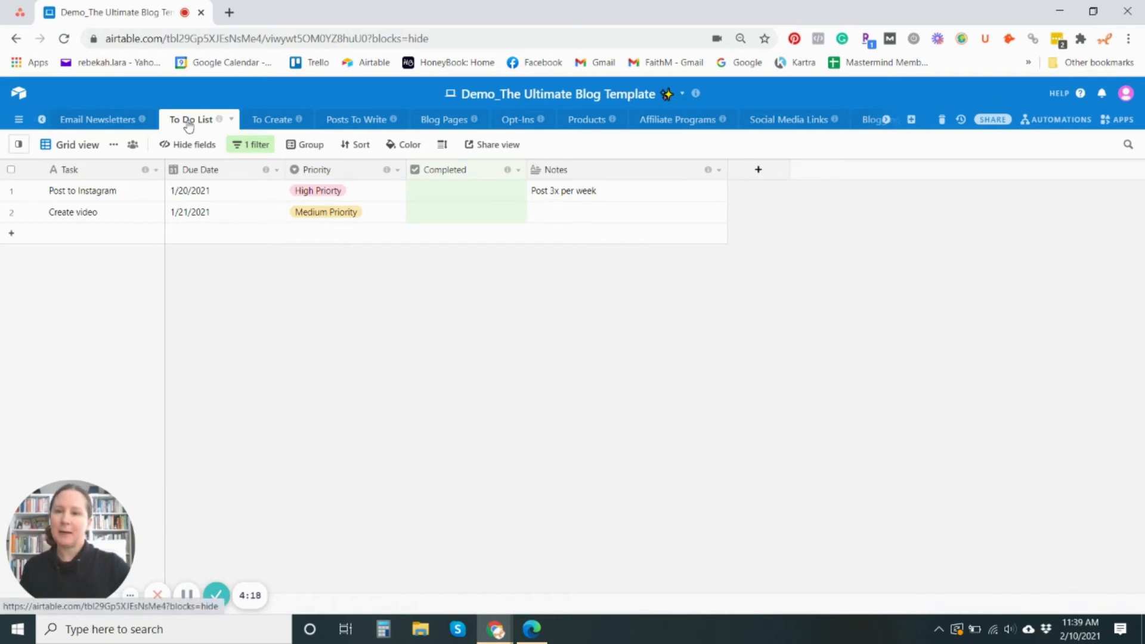
# Open the All Posts table of the blog template base in Airtable and browse its other tables.
pyautogui.click(42, 122)
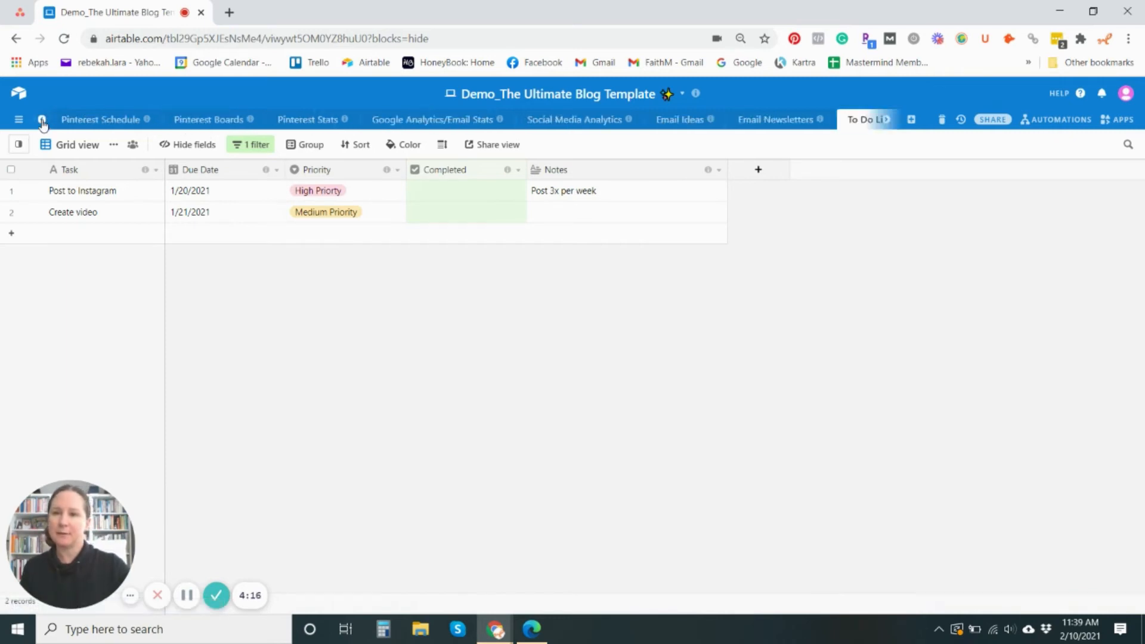
pyautogui.doubleClick(92, 119)
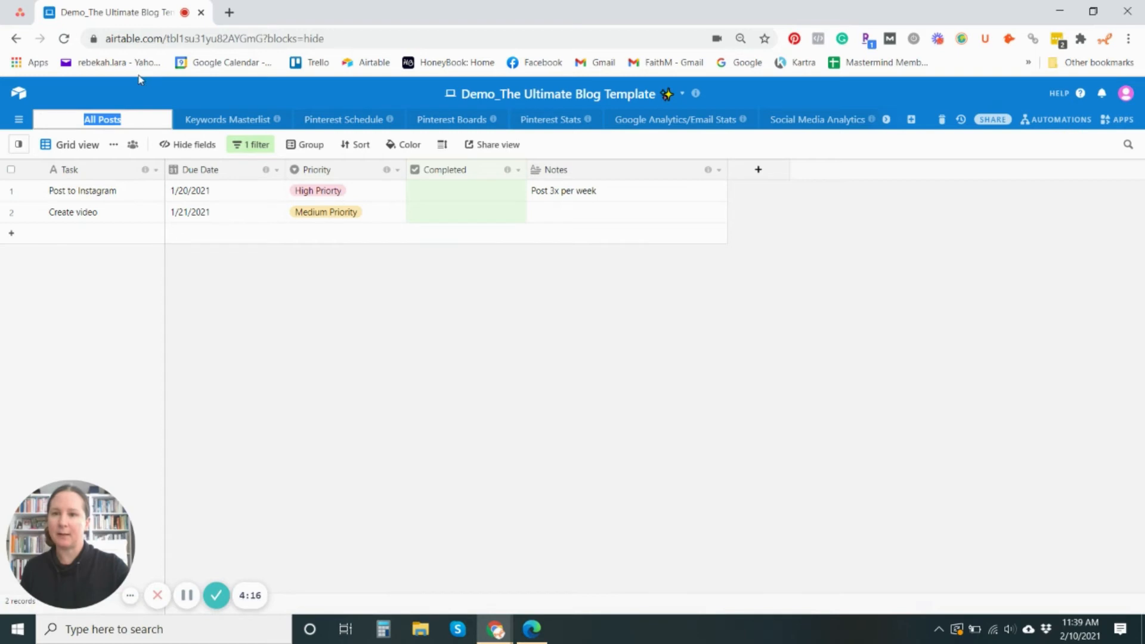
pyautogui.click(133, 95)
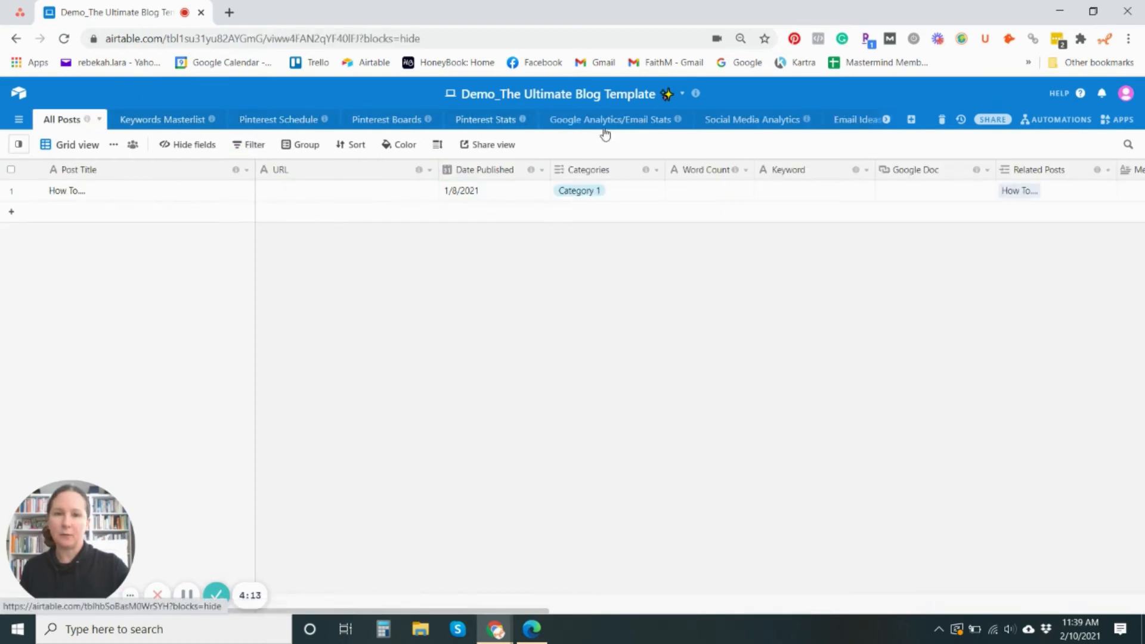
pyautogui.click(888, 122)
pyautogui.click(887, 122)
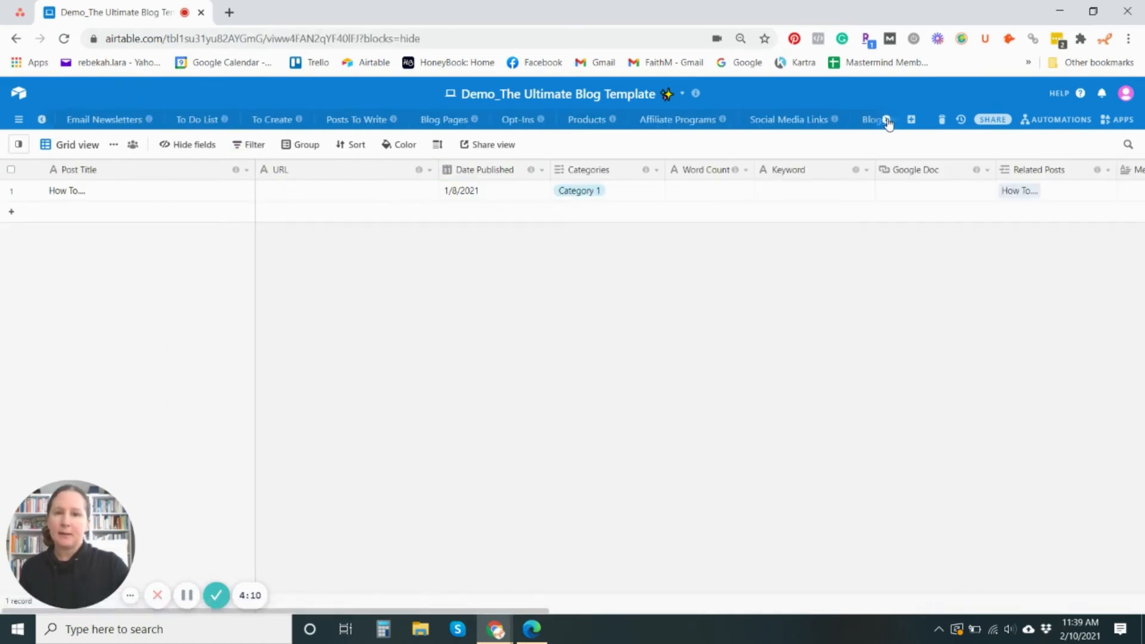
# Look through the base's full list of tables and open the To Do List table.
pyautogui.click(17, 121)
pyautogui.scroll(-6, 125, 311)
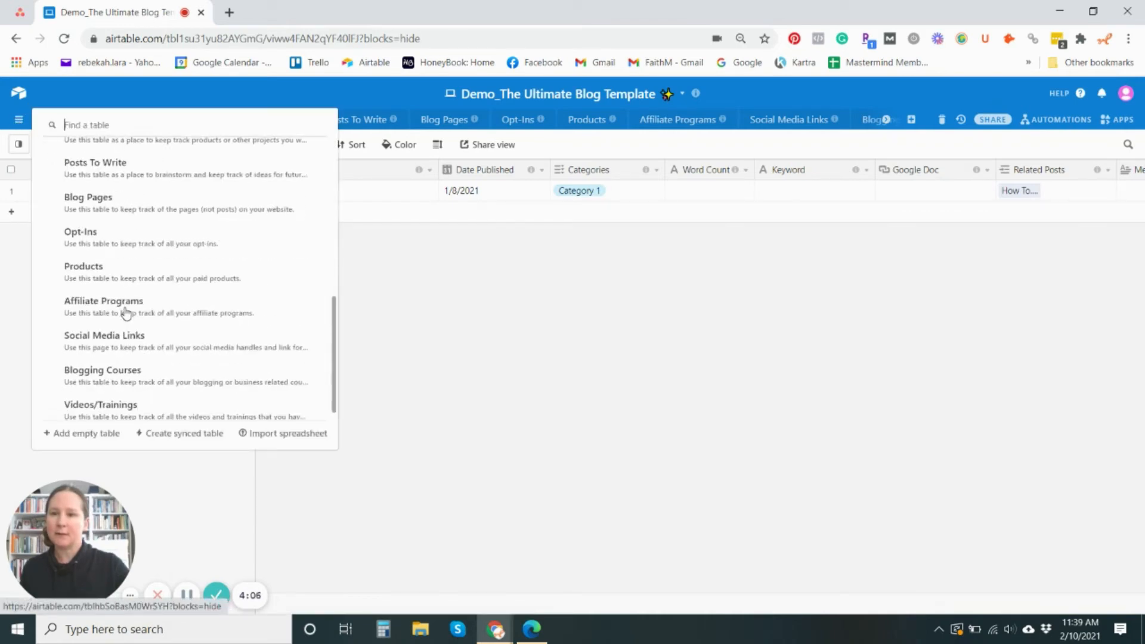
pyautogui.scroll(3, 125, 310)
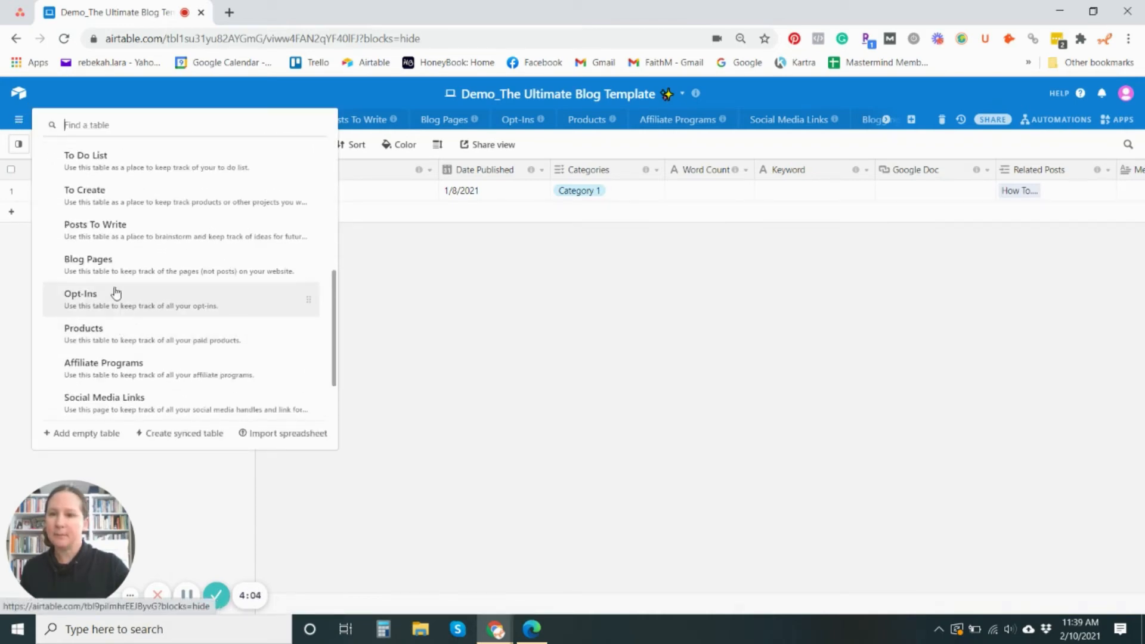
pyautogui.click(87, 163)
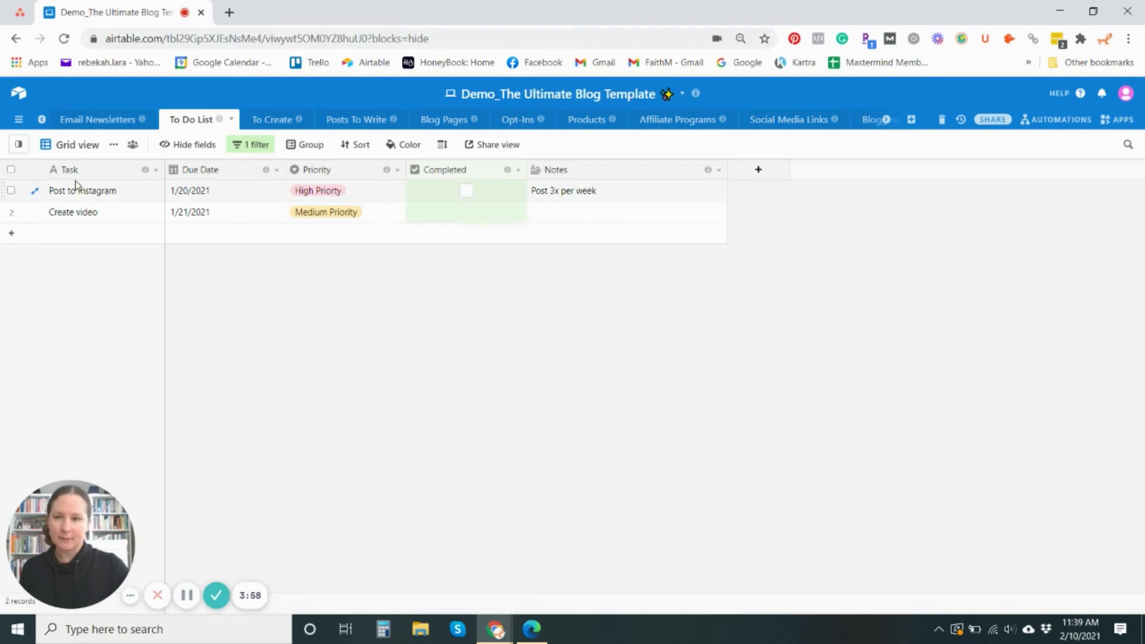
# Add a new task named "Write blog post" to the To Do List table.
pyautogui.click(85, 237)
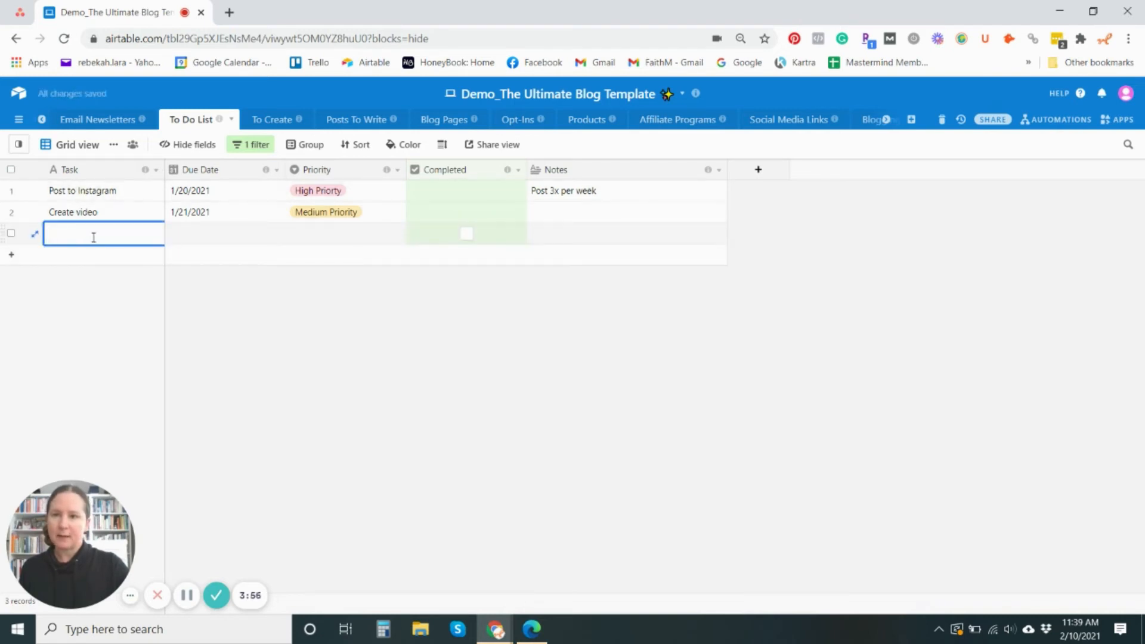
pyautogui.write('W')
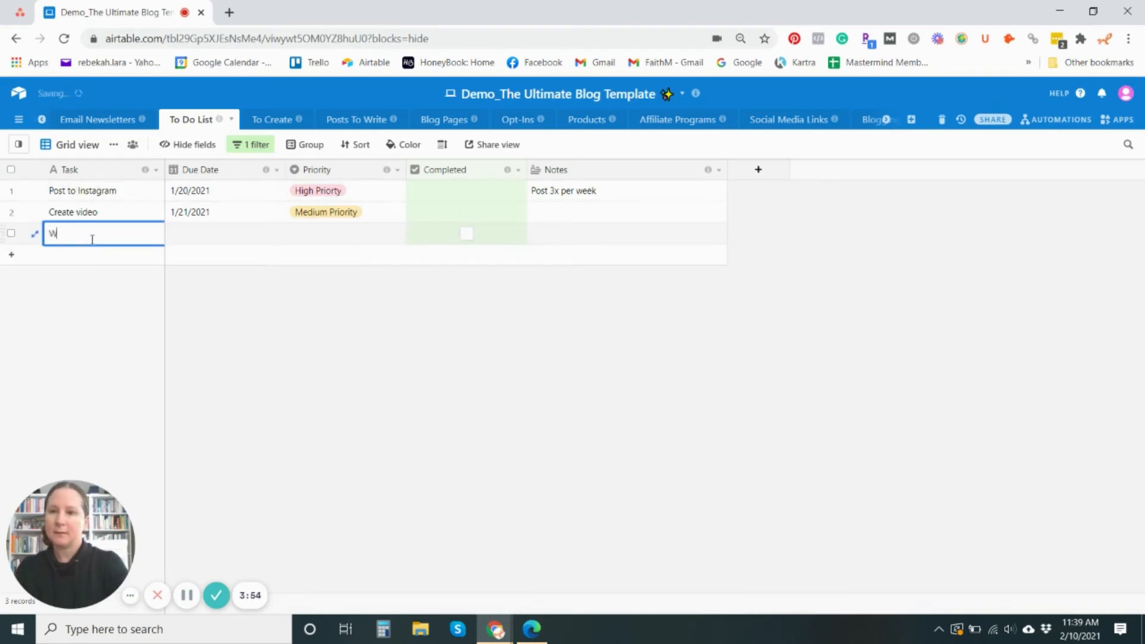
pyautogui.write('rite blog post')
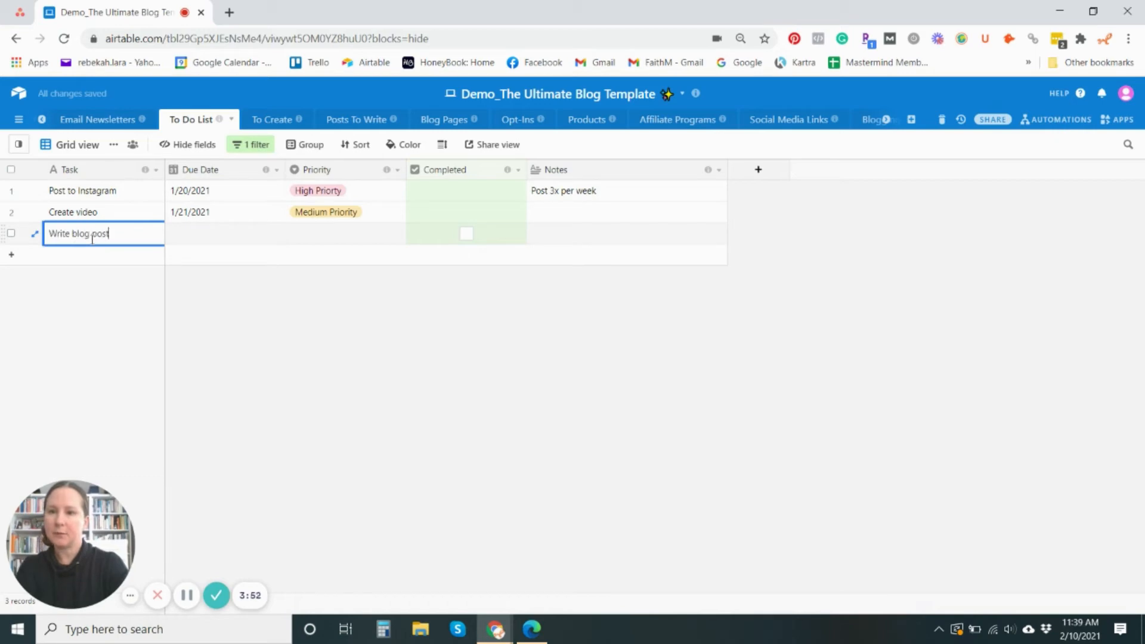
pyautogui.press('Tab')
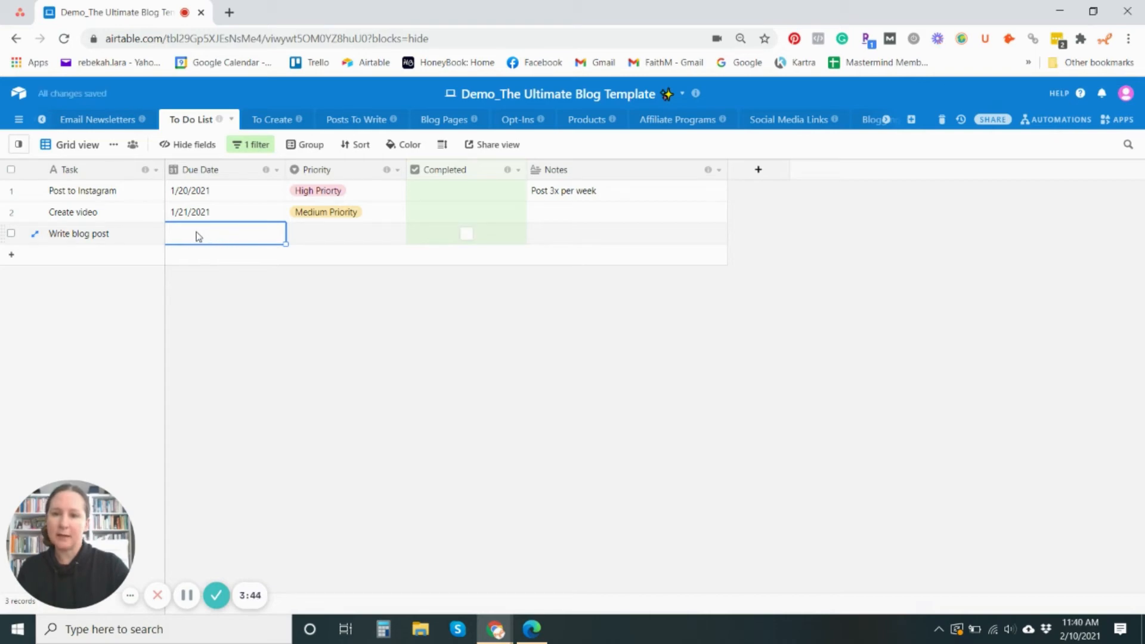
pyautogui.click(350, 372)
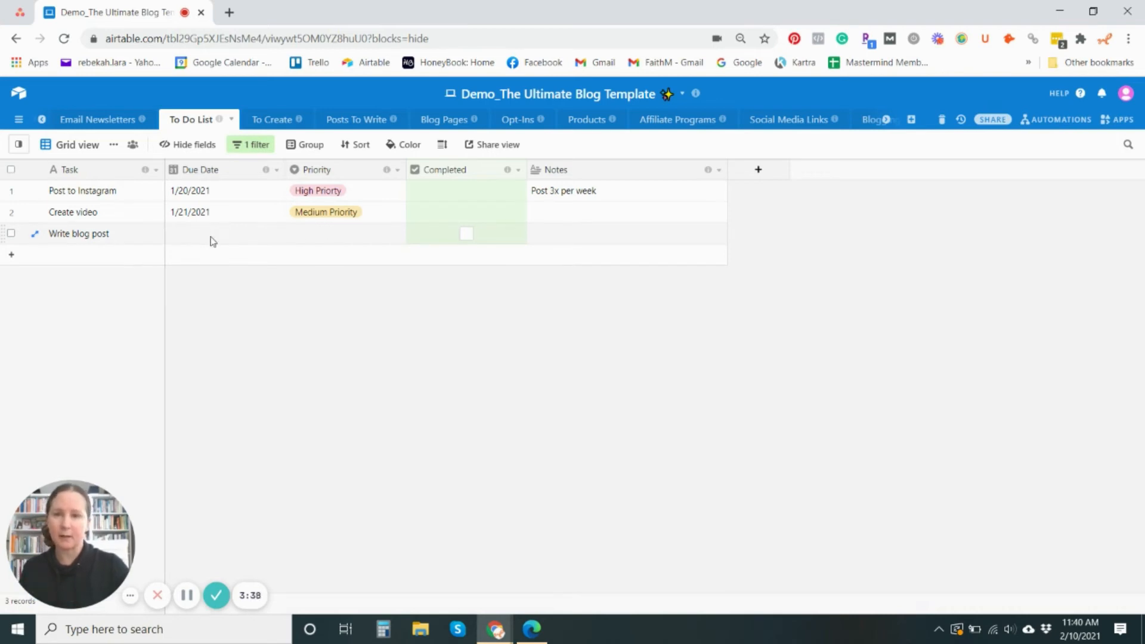
# Set the "Write blog post" task's priority to No Interruptions and mark "Create video" as completed.
pyautogui.click(312, 236)
pyautogui.click(314, 237)
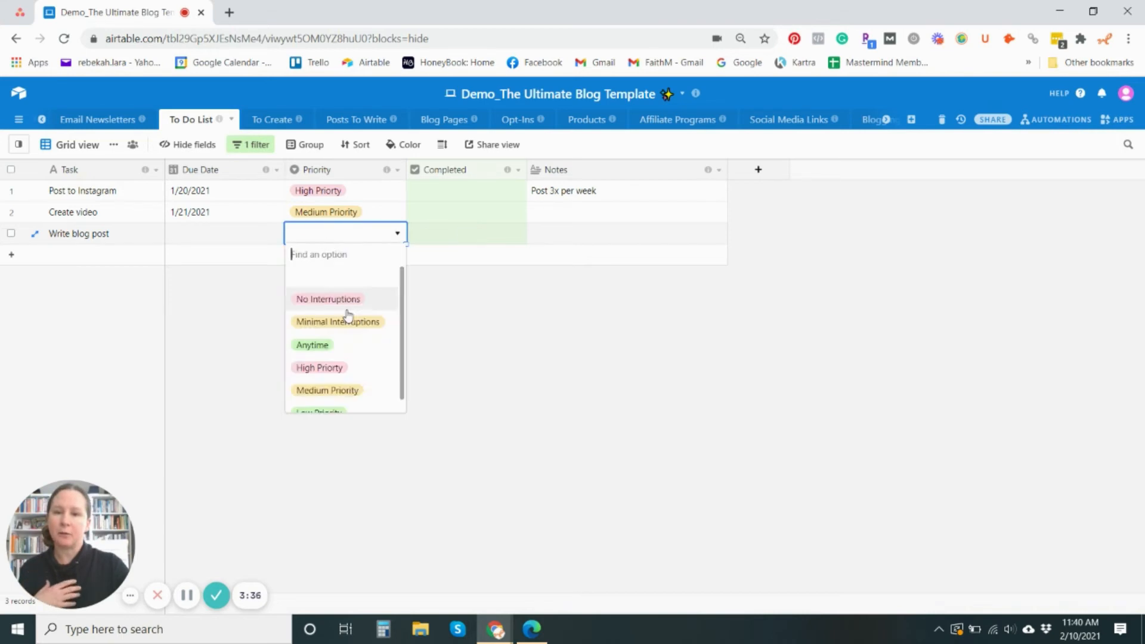
pyautogui.scroll(-1, 401, 307)
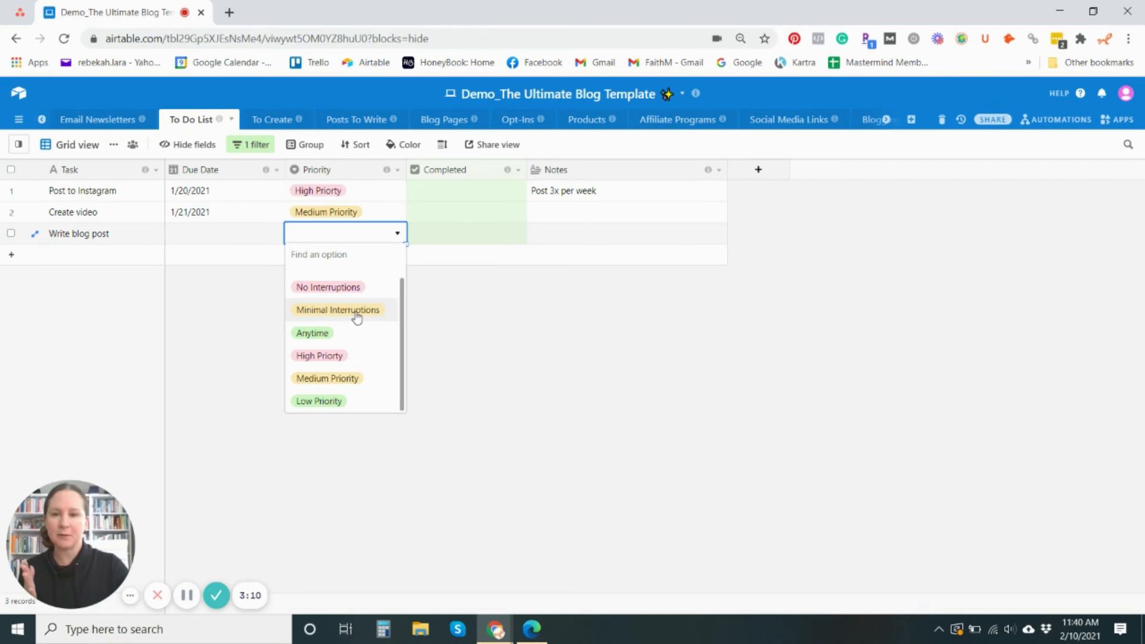
pyautogui.click(334, 292)
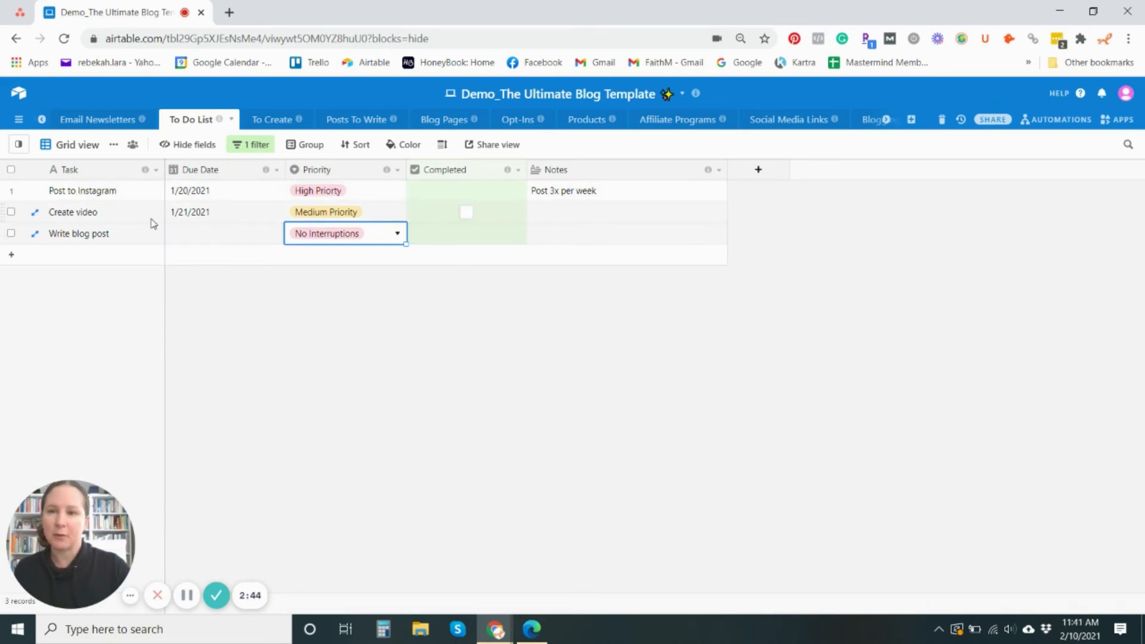
pyautogui.click(468, 215)
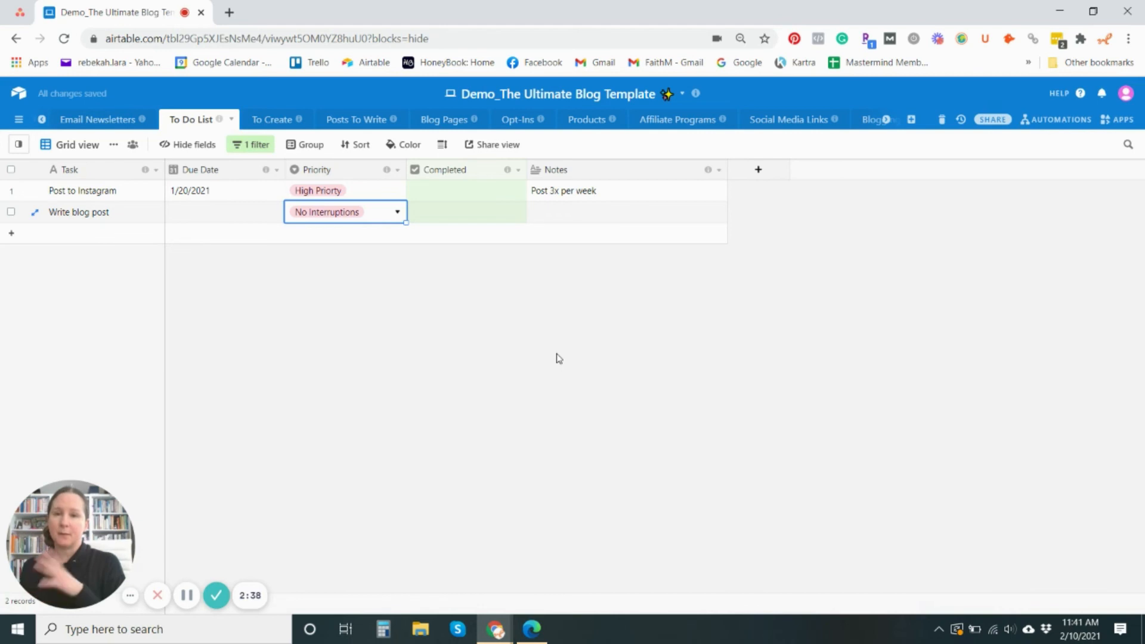
# Remove the Completed filter from the grid view to show all tasks.
pyautogui.click(243, 147)
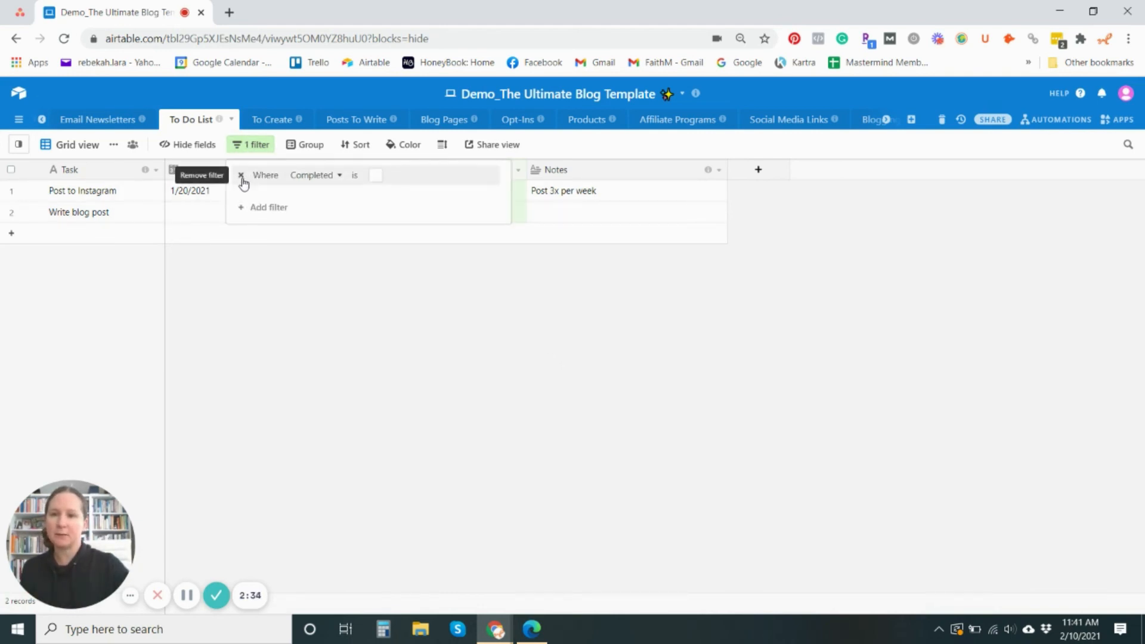
pyautogui.click(241, 175)
pyautogui.click(464, 344)
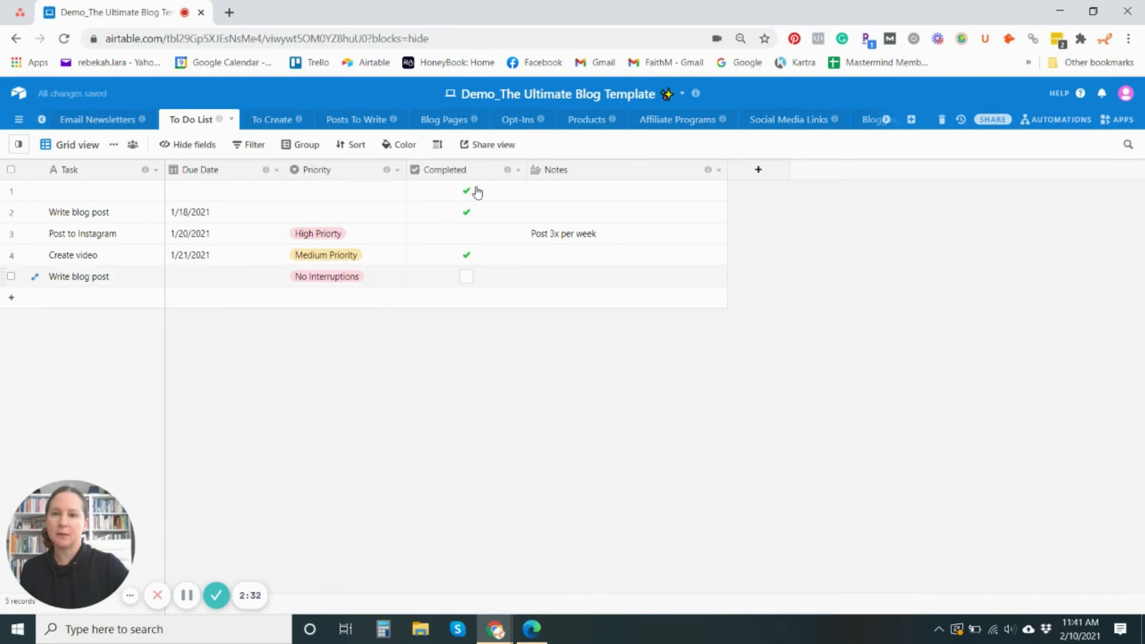
# Add a filter that shows only tasks where Completed is checked.
pyautogui.click(254, 147)
pyautogui.click(262, 199)
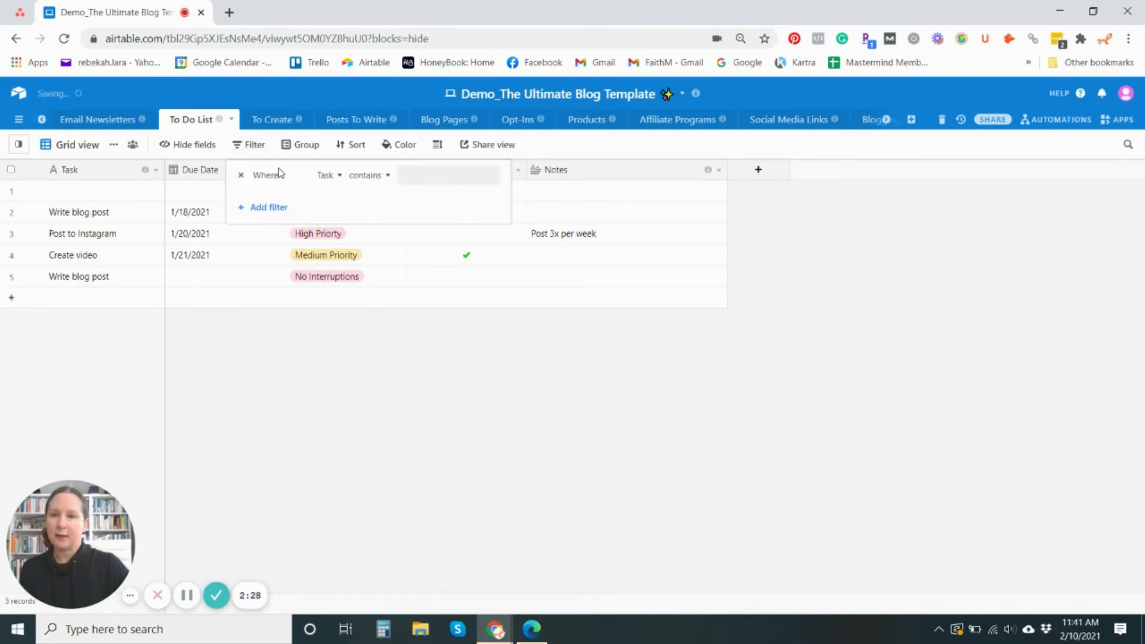
pyautogui.click(332, 178)
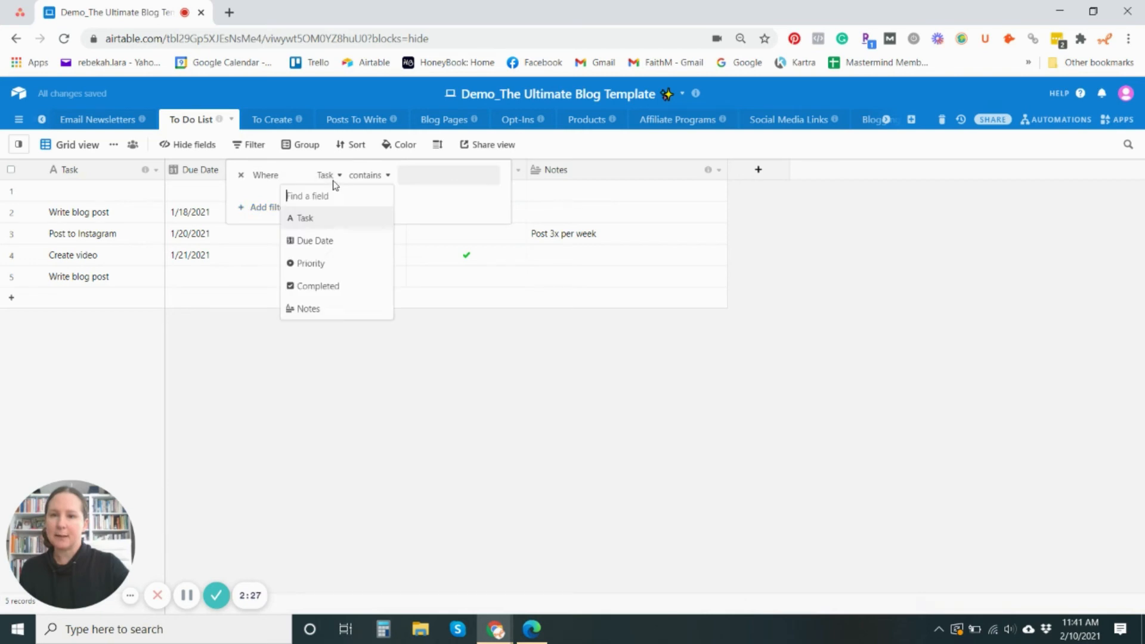
pyautogui.click(318, 287)
pyautogui.click(376, 175)
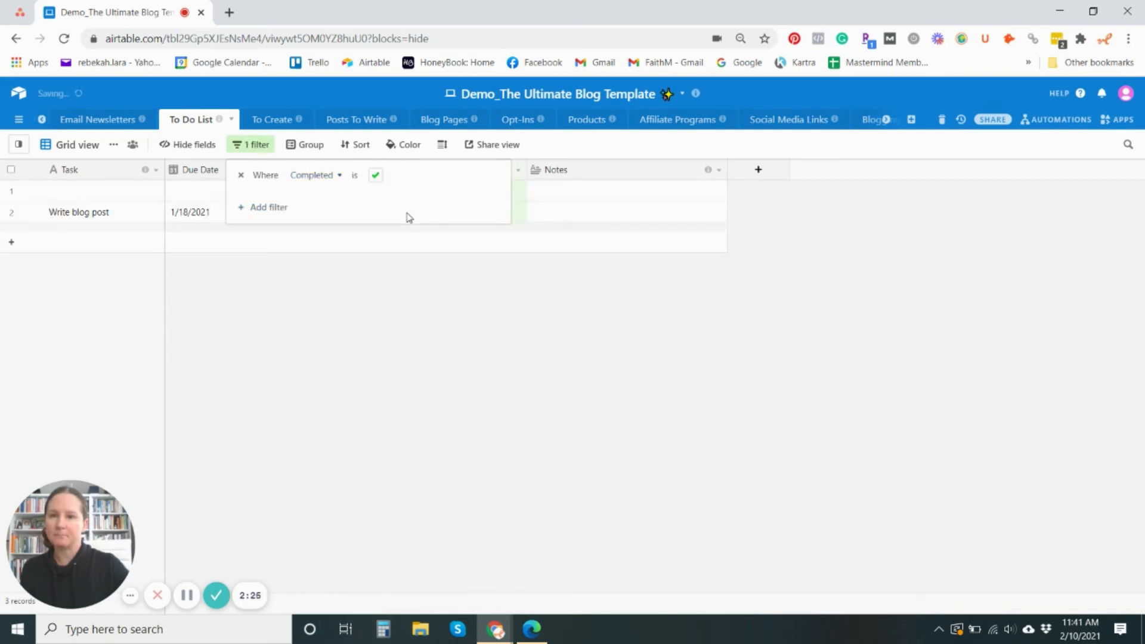
pyautogui.click(415, 293)
# Change the filter to show only tasks where Completed is unchecked.
pyautogui.click(238, 145)
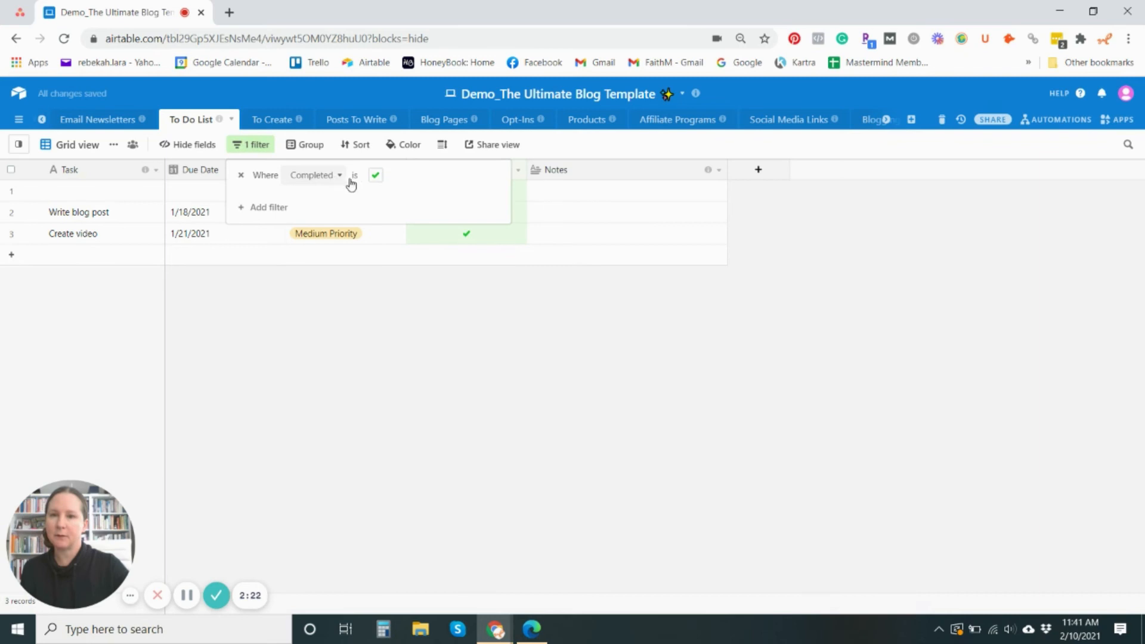
pyautogui.click(375, 175)
pyautogui.click(442, 272)
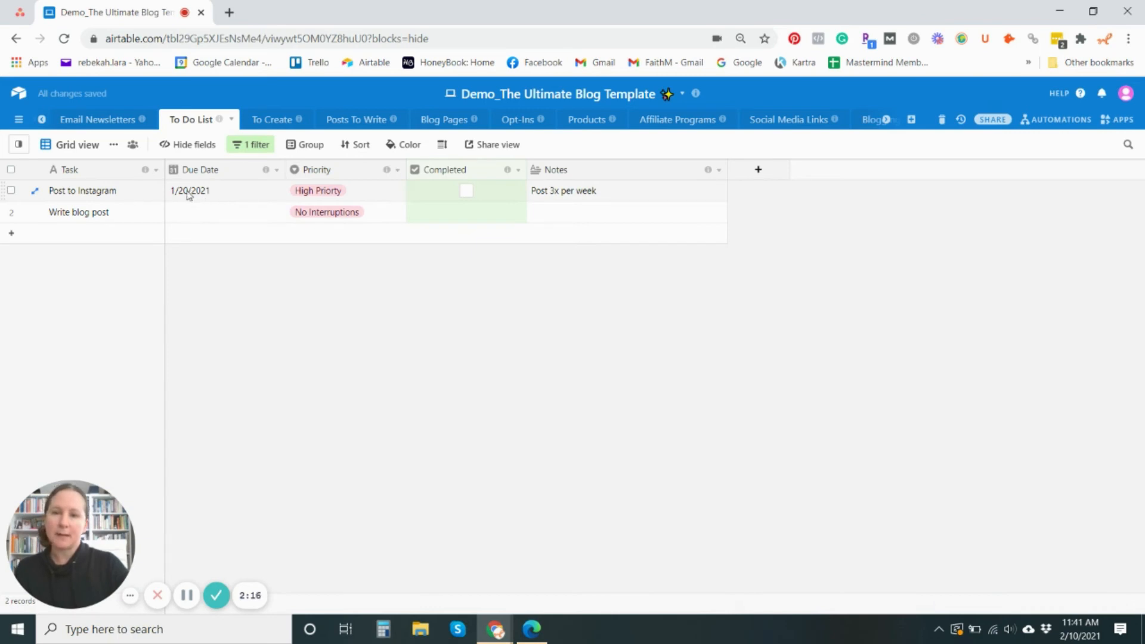
# Create a calendar view of the To Do List table based on the Due Date field.
pyautogui.click(19, 145)
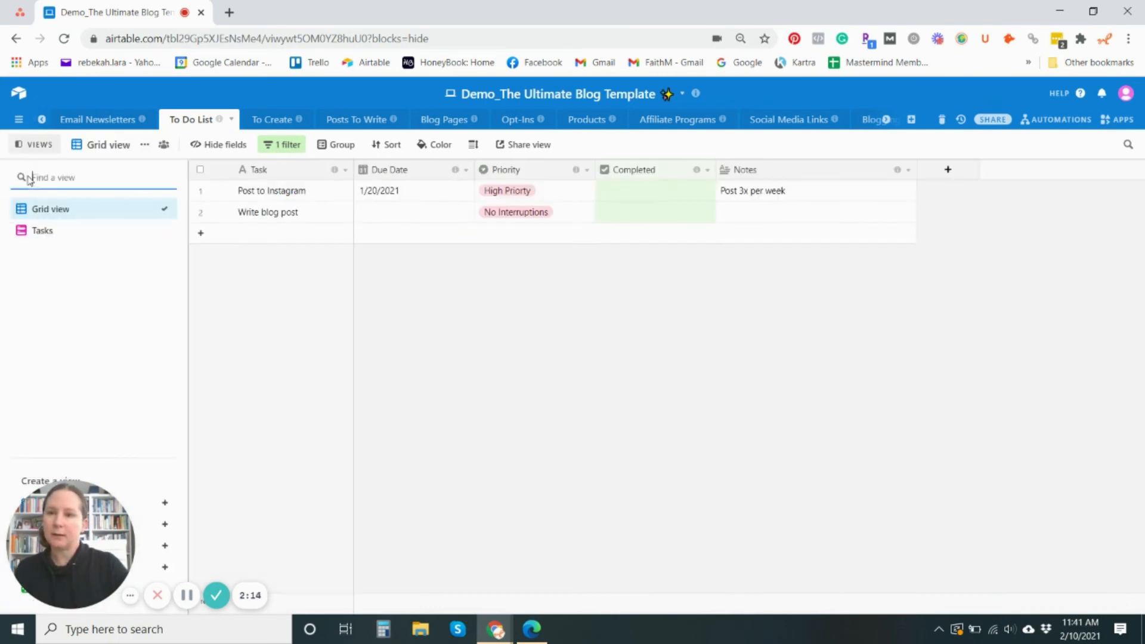
pyautogui.moveTo(58, 501); pyautogui.dragTo(766, 488)
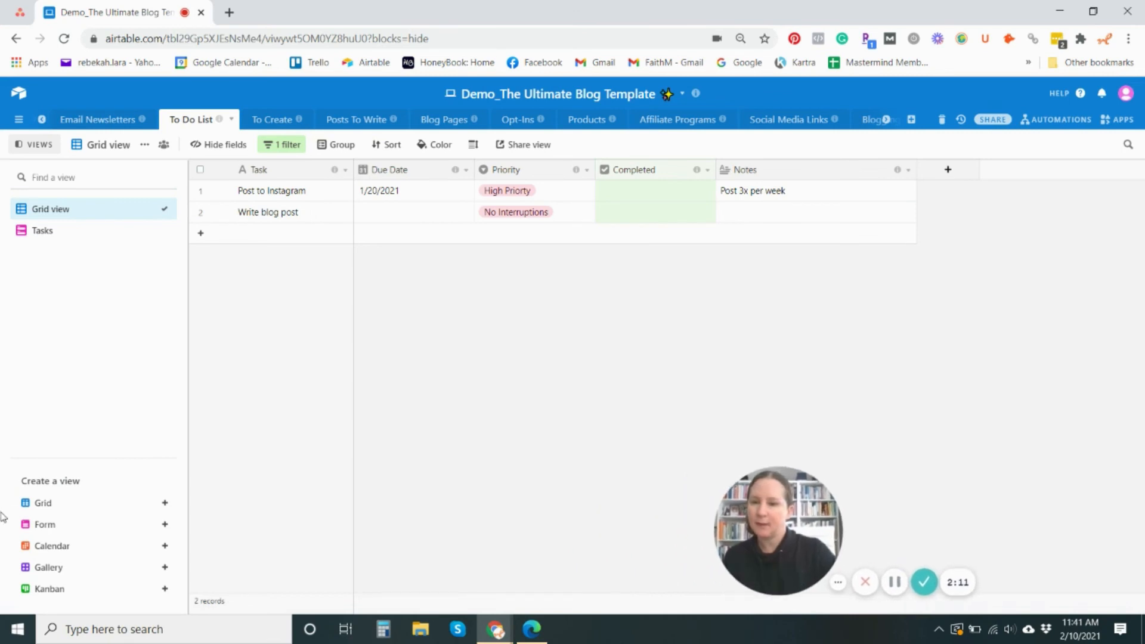
pyautogui.click(52, 547)
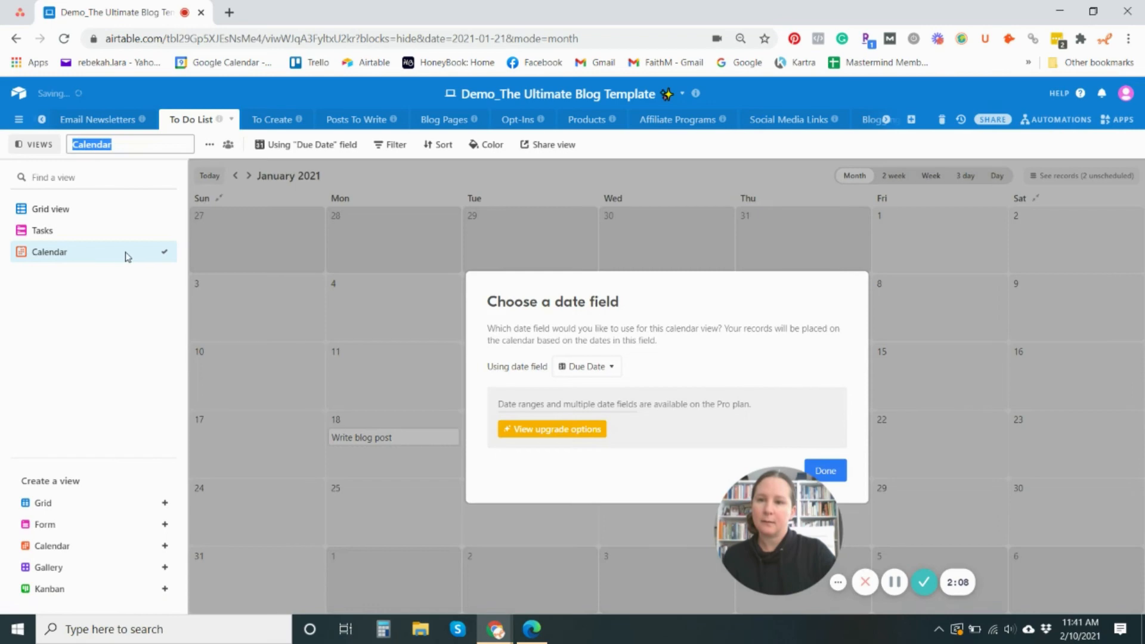
pyautogui.click(837, 471)
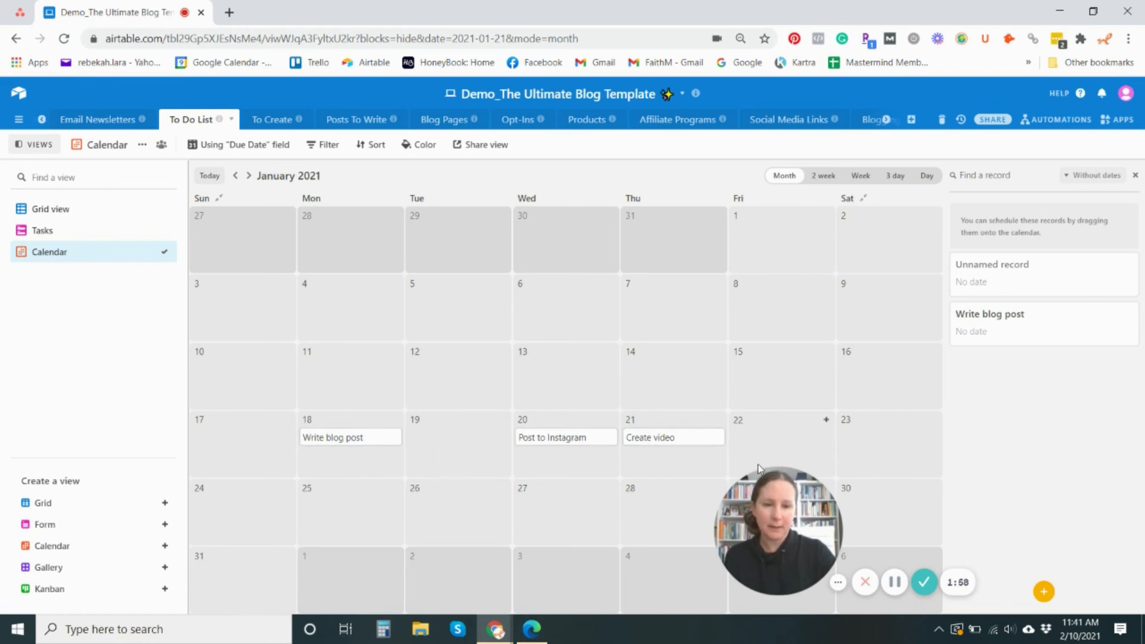
pyautogui.moveTo(778, 518); pyautogui.dragTo(430, 529)
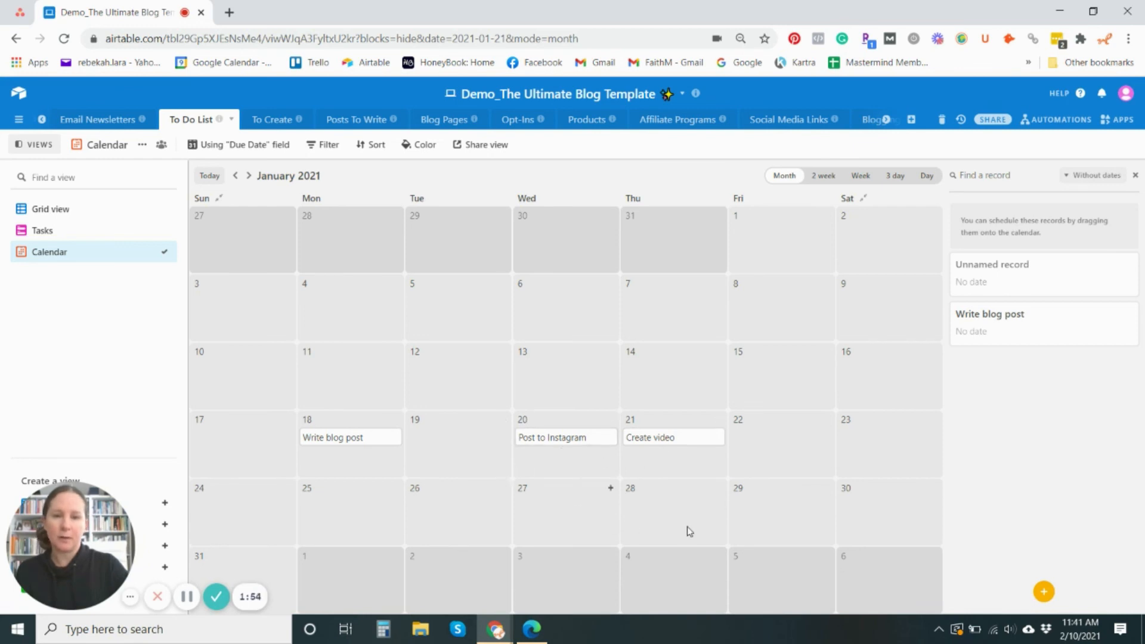
# Return to the grid view and duplicate the To Do List table without its records.
pyautogui.click(44, 214)
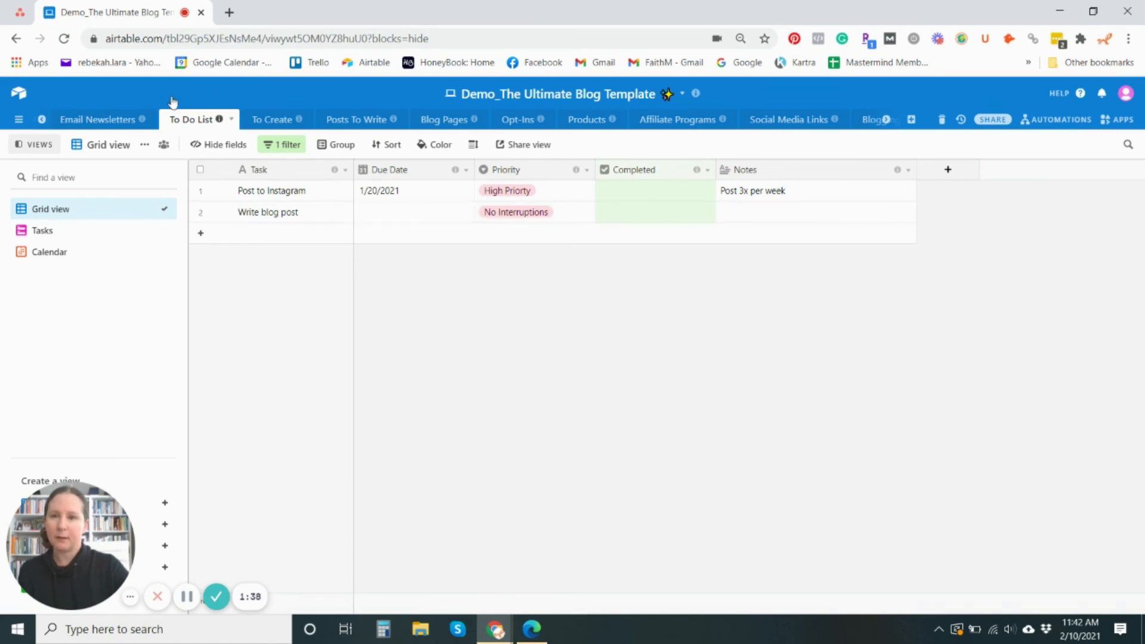
pyautogui.click(231, 119)
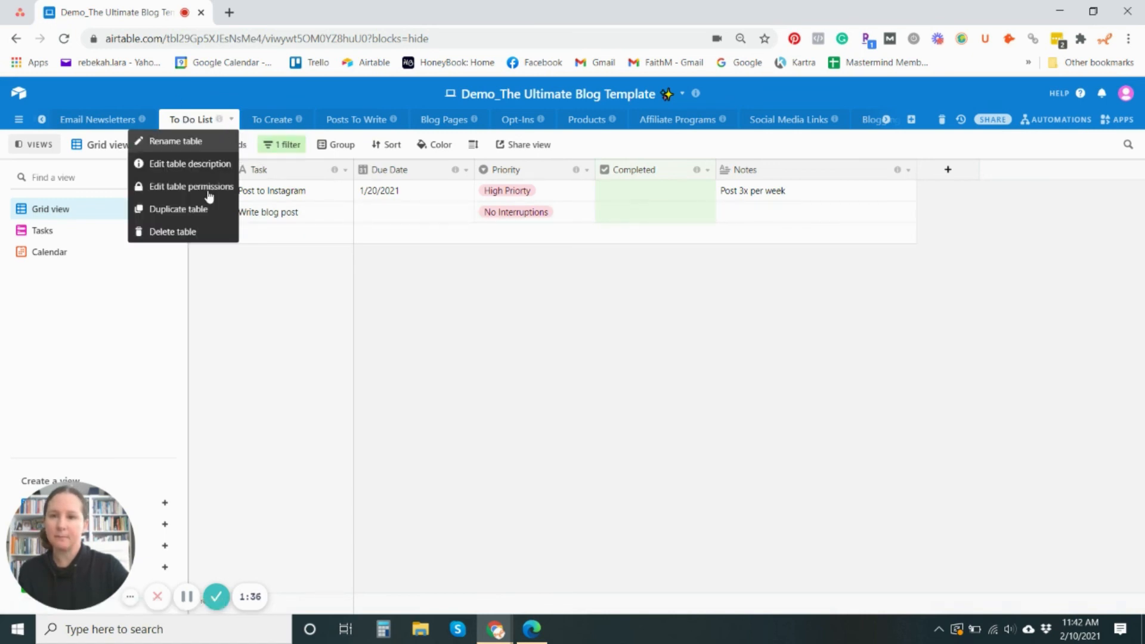
pyautogui.click(175, 209)
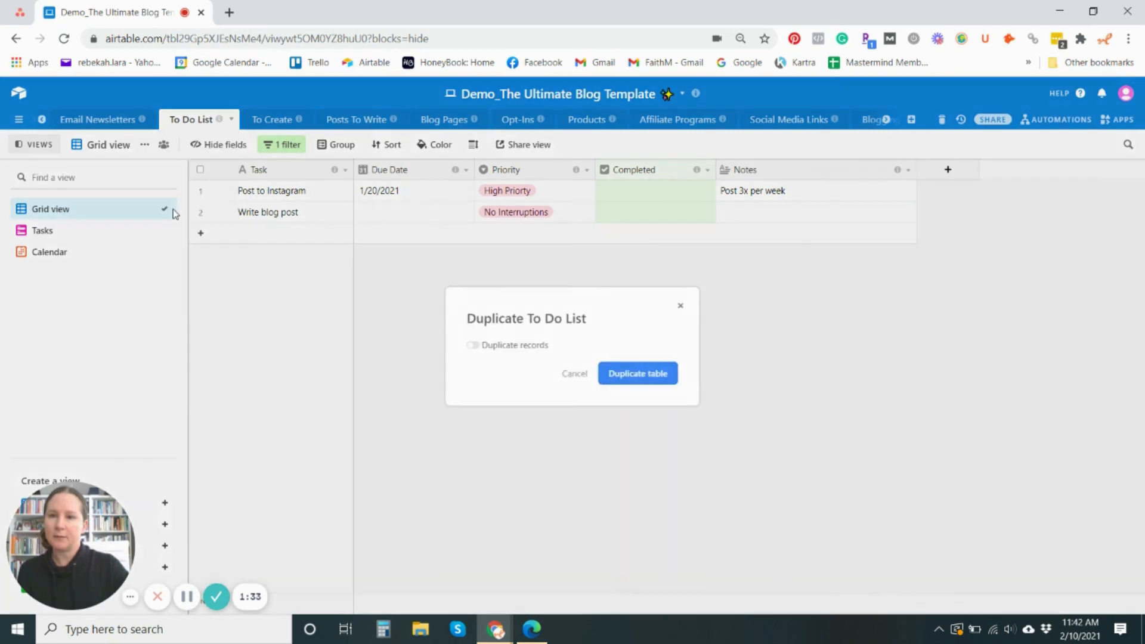
pyautogui.click(624, 376)
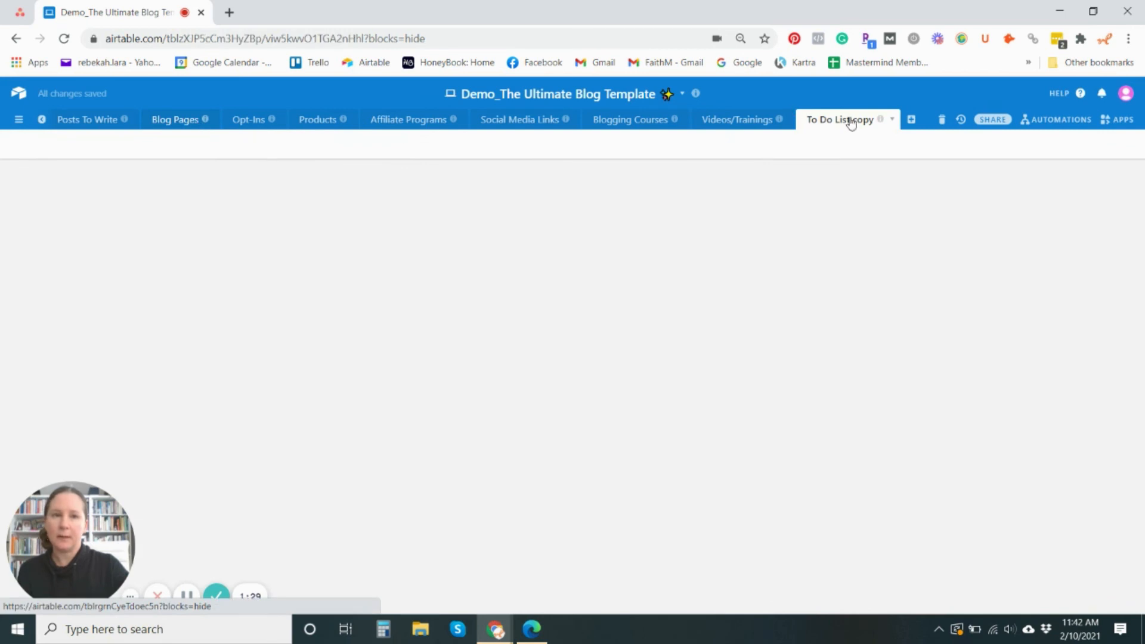
# Rename the duplicated table "Monthly To Do List".
pyautogui.click(893, 124)
pyautogui.click(781, 144)
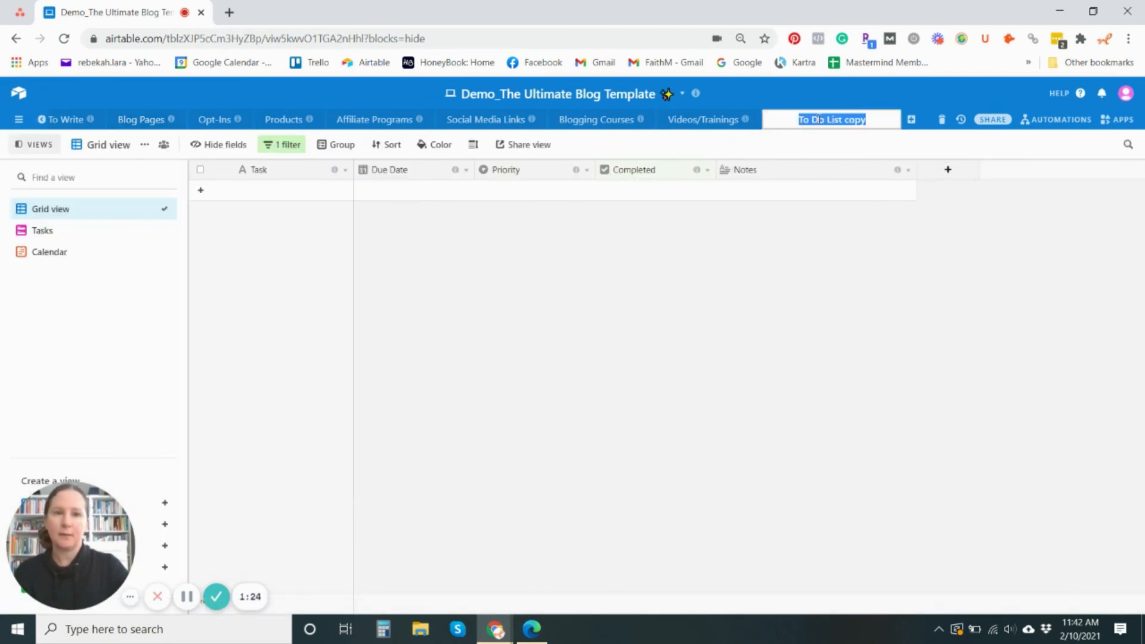
pyautogui.click(801, 121)
pyautogui.write('Monthly')
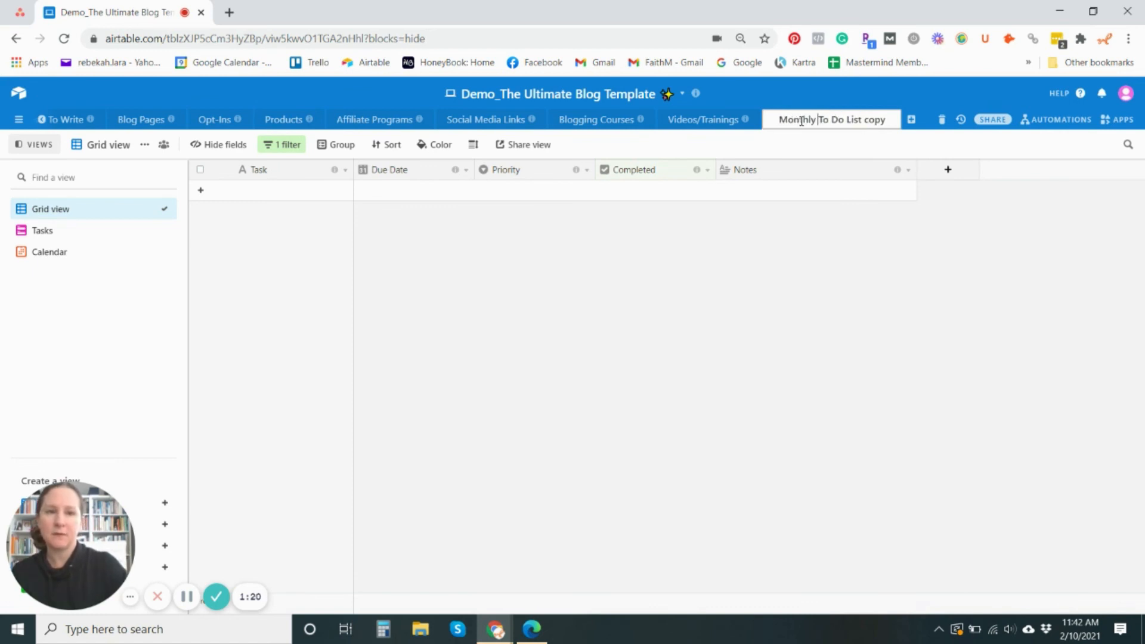
pyautogui.moveTo(872, 120); pyautogui.dragTo(889, 120)
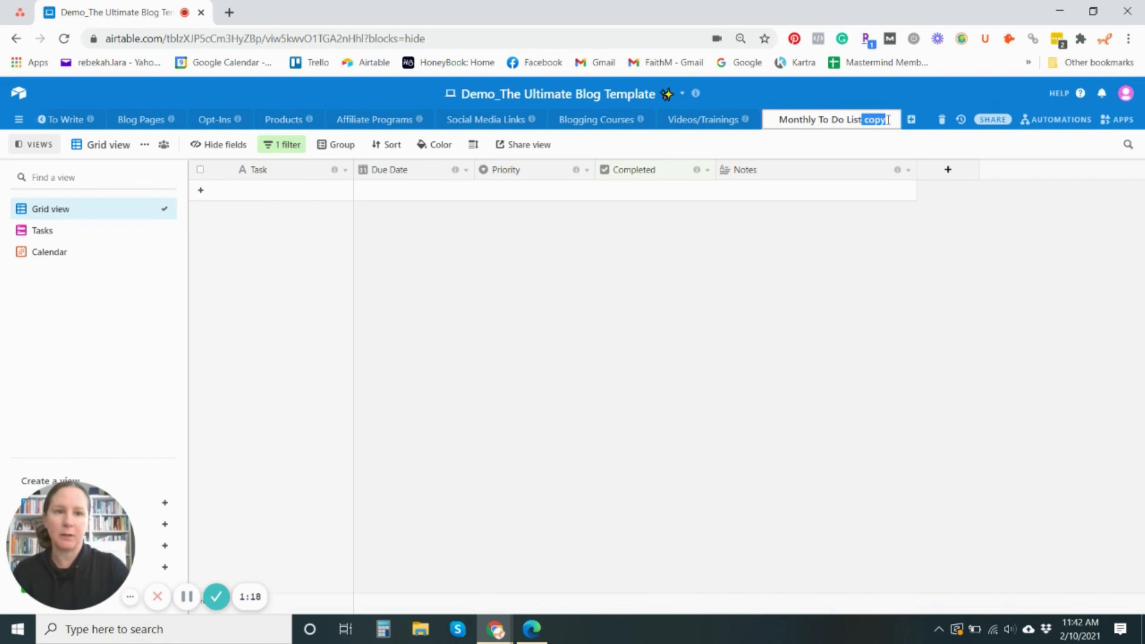
pyautogui.press('BackSpace')
pyautogui.press('Return')
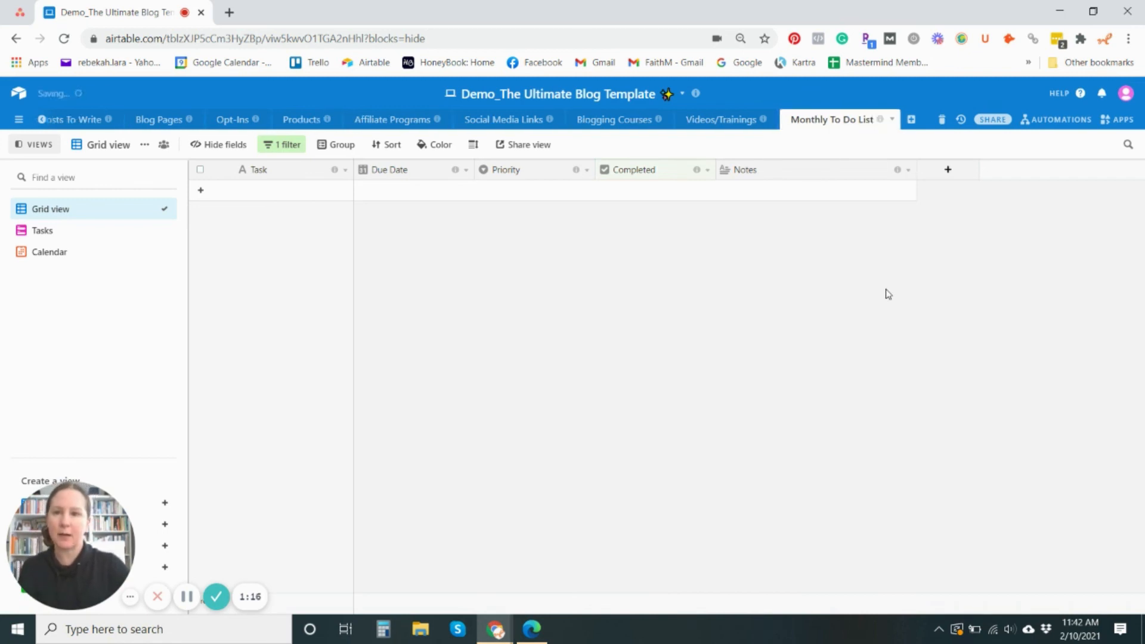
pyautogui.click(33, 145)
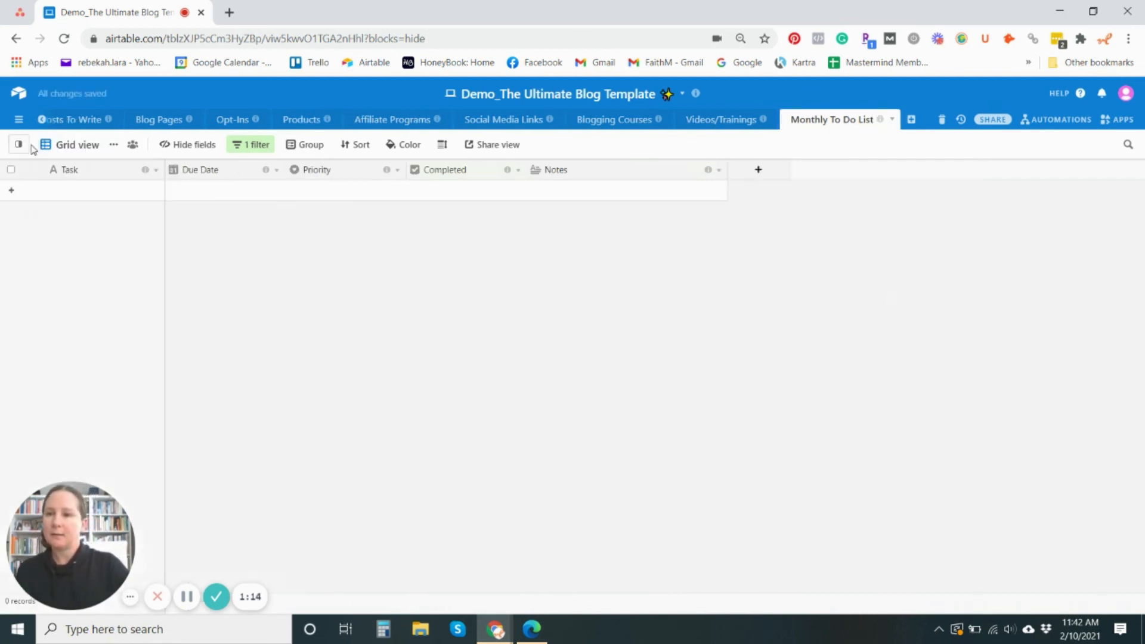
pyautogui.click(19, 145)
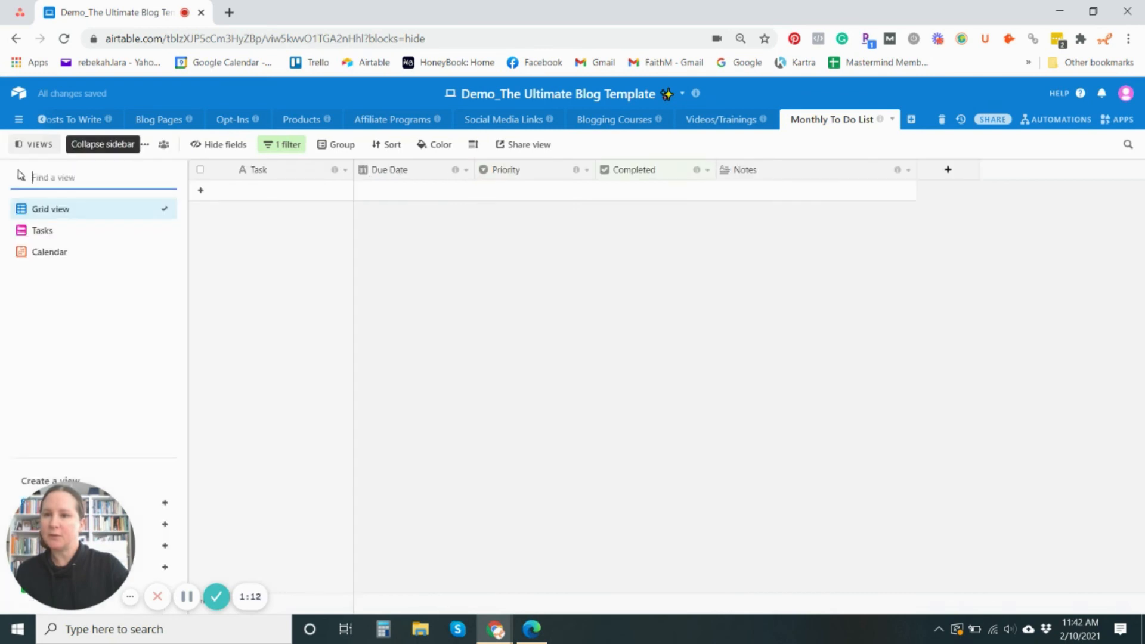